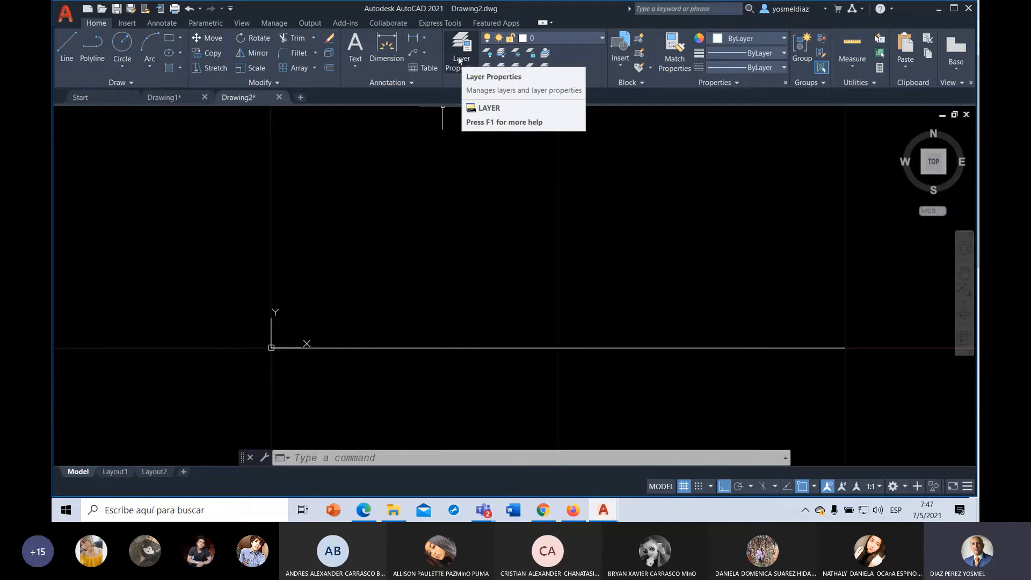
# - Open the Layer Properties Manager and dock it along the left edge of the drawing area
pyautogui.click(458, 57)
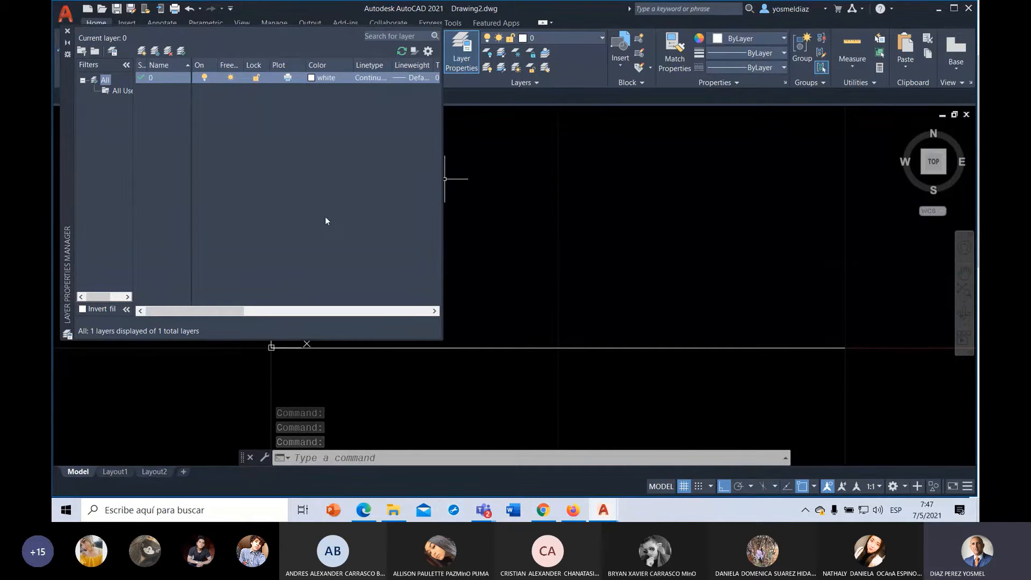
pyautogui.click(276, 78)
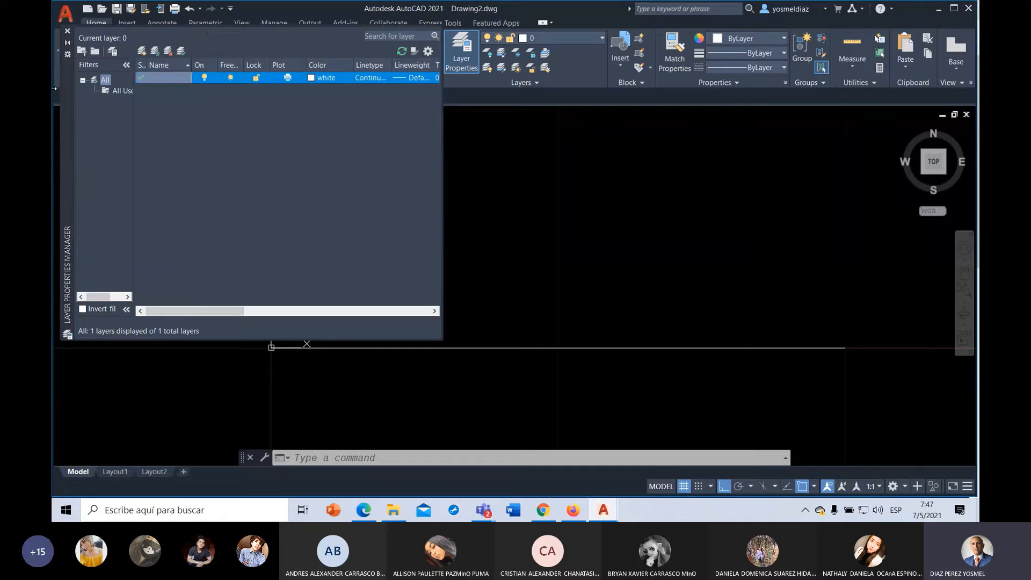
pyautogui.click(67, 30)
pyautogui.moveTo(61, 161)
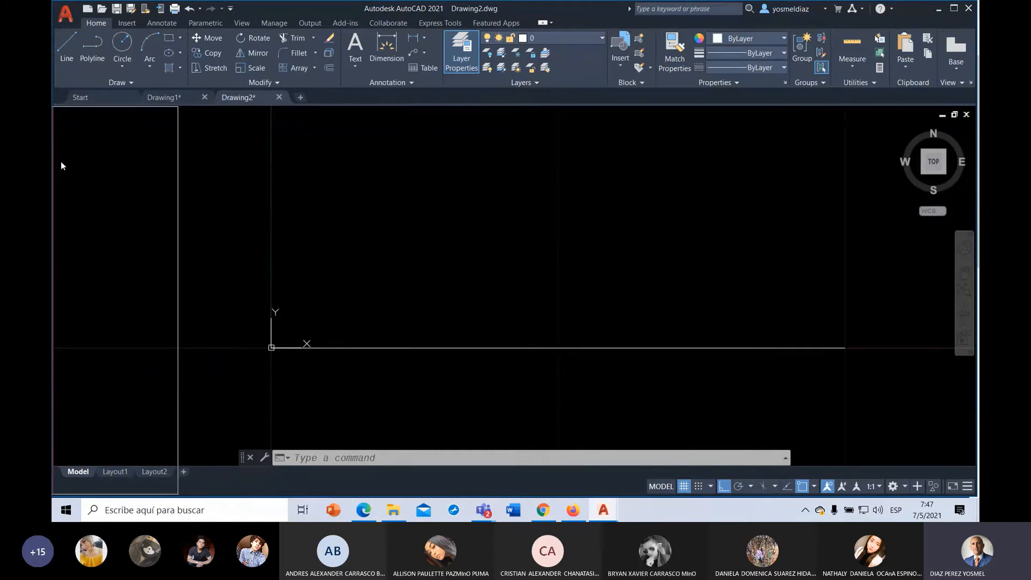
pyautogui.moveTo(83, 161)
pyautogui.mouseDown()
pyautogui.moveTo(418, 122)
pyautogui.moveTo(272, 85)
pyautogui.moveTo(274, 198)
pyautogui.moveTo(62, 181)
pyautogui.moveTo(71, 185)
pyautogui.mouseUp()
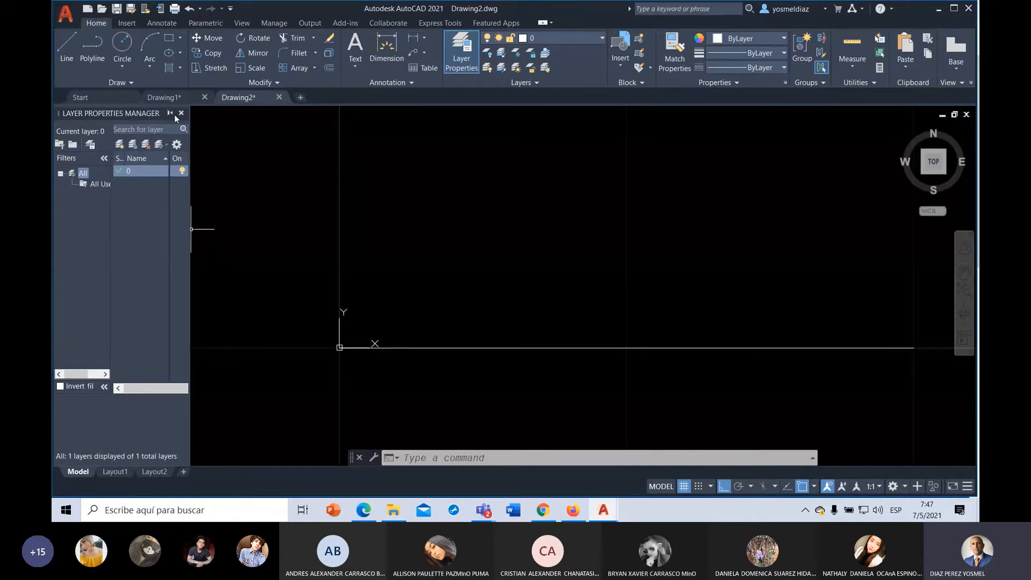
# - Set the docked layer manager to auto-hide and widen it to show the layer columns through Description
pyautogui.click(170, 113)
pyautogui.moveTo(63, 116)
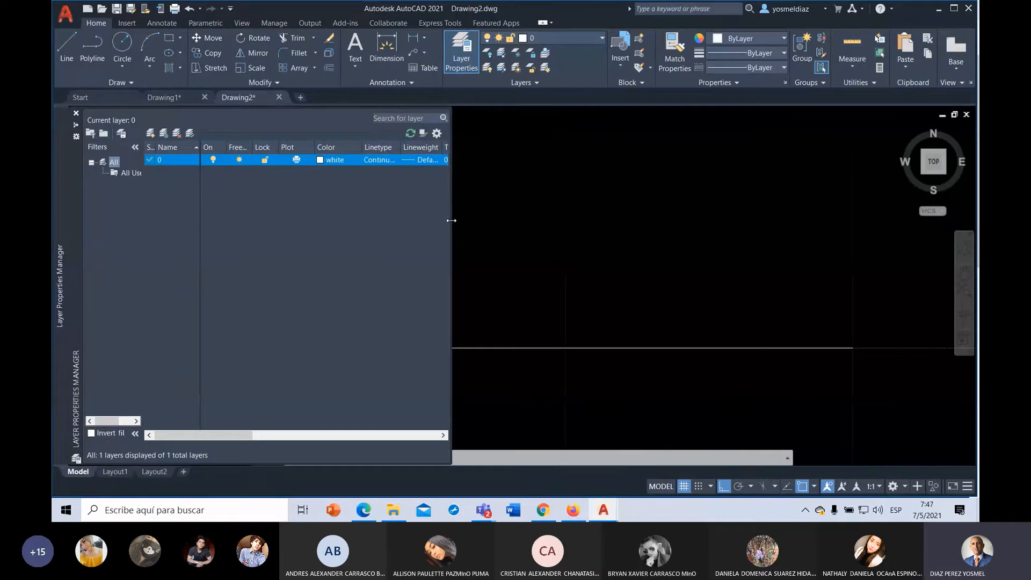
pyautogui.moveTo(451, 220); pyautogui.dragTo(804, 220)
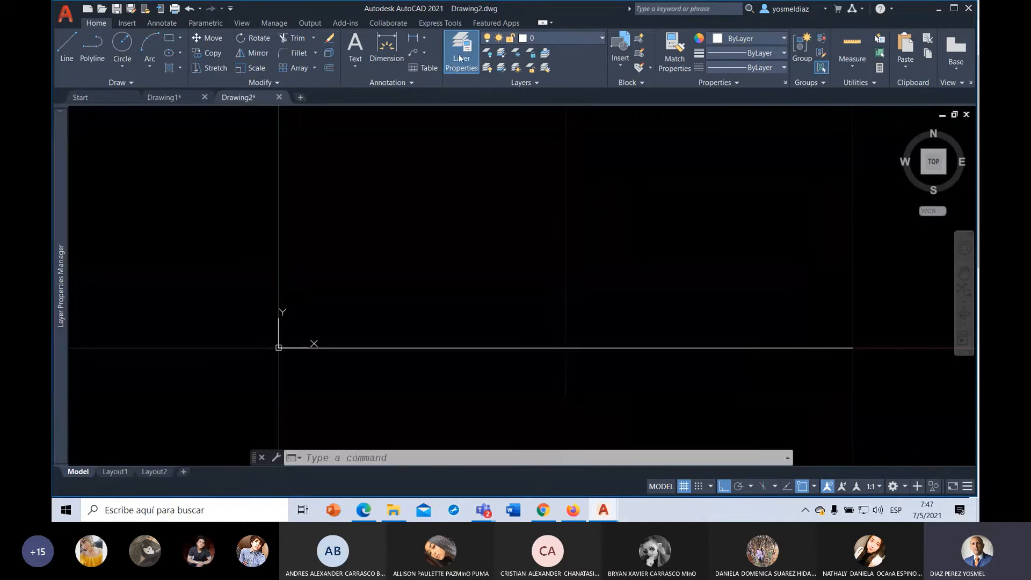
# - Reopen the layer manager and narrow it to the columns from Name to Color
pyautogui.click(458, 54)
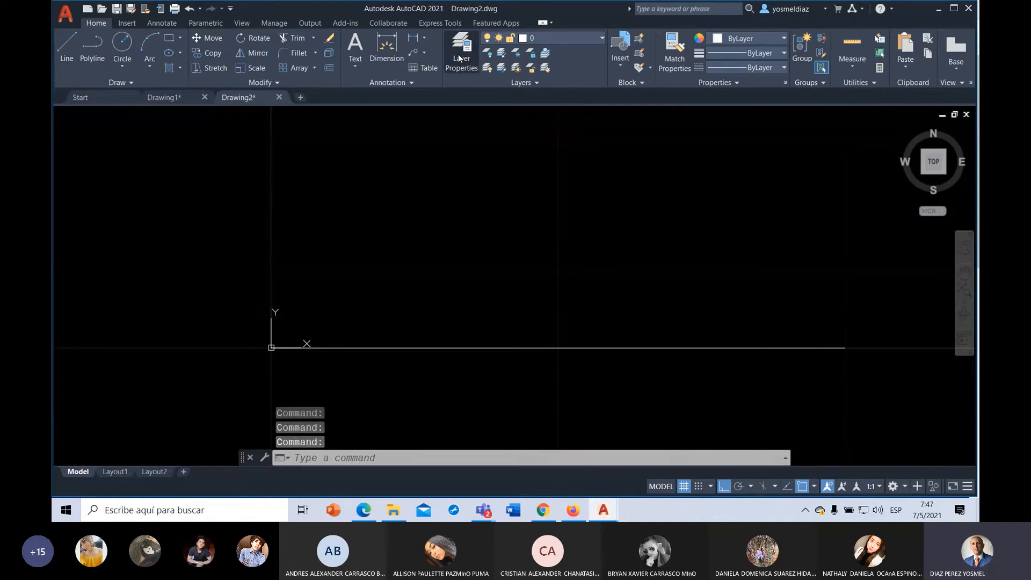
pyautogui.click(459, 53)
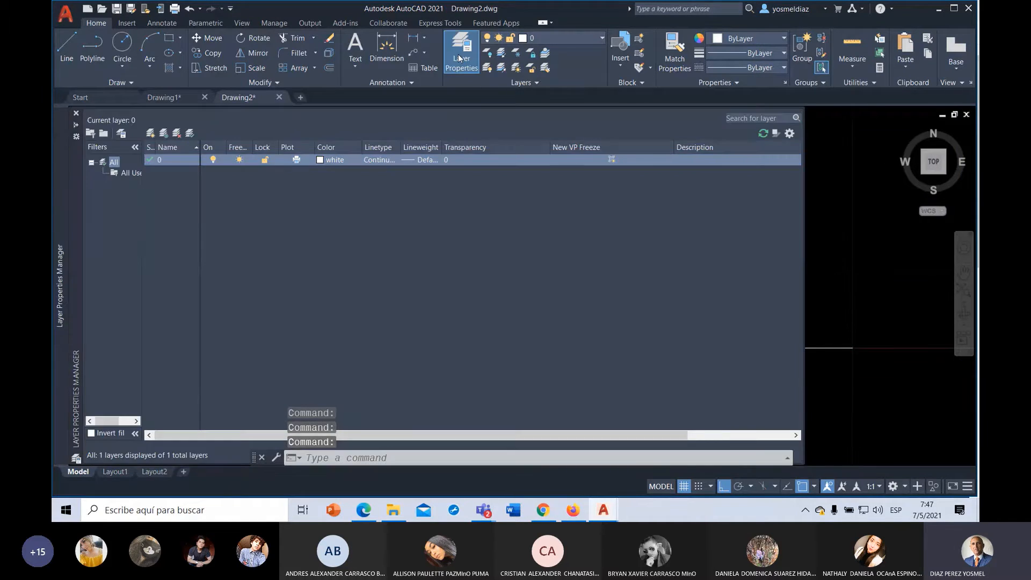
pyautogui.click(627, 176)
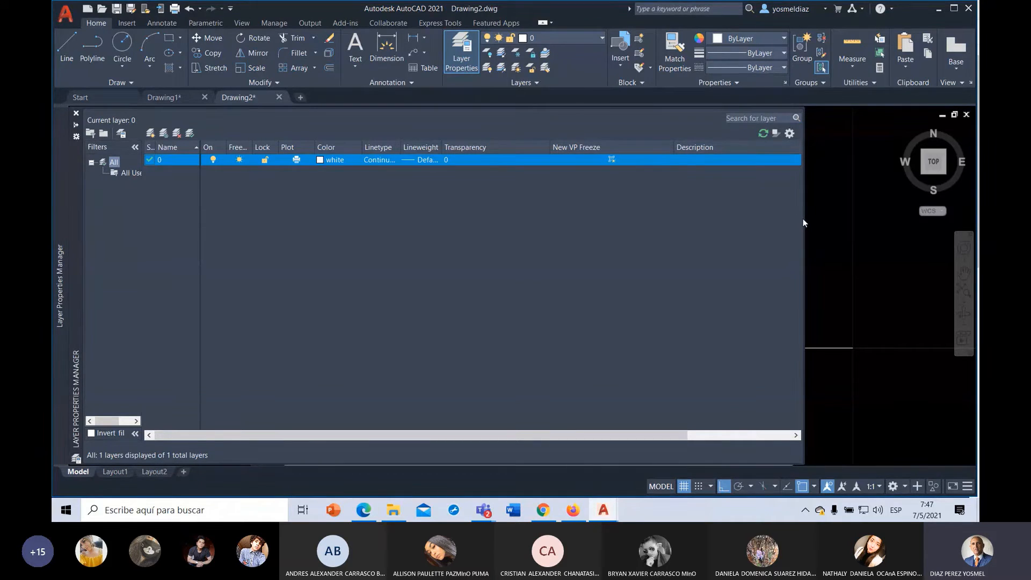
pyautogui.moveTo(804, 219)
pyautogui.mouseDown()
pyautogui.moveTo(868, 219)
pyautogui.moveTo(345, 222)
pyautogui.moveTo(778, 224)
pyautogui.moveTo(357, 242)
pyautogui.mouseUp()
pyautogui.click(248, 435)
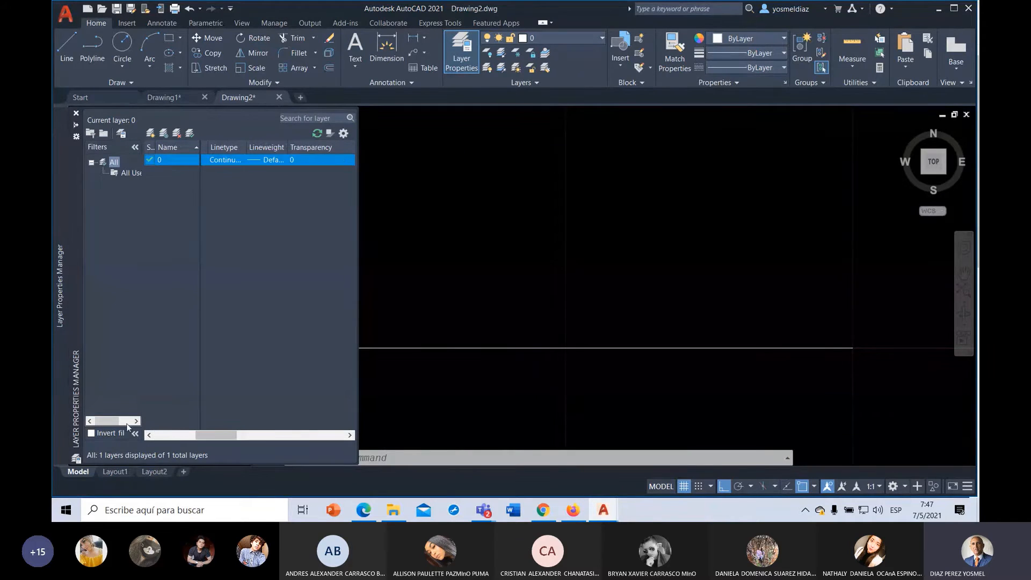
pyautogui.click(327, 435)
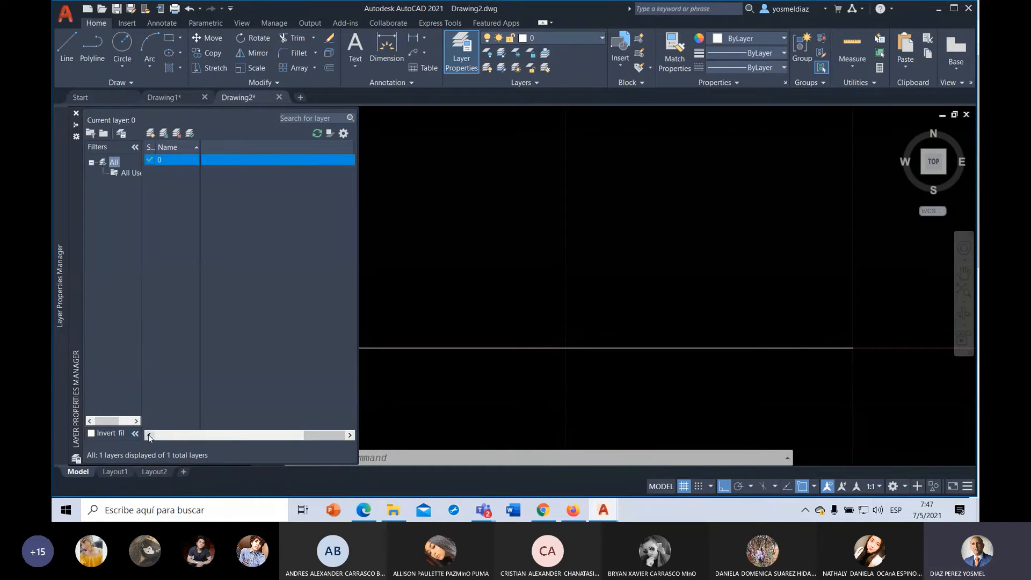
pyautogui.click(149, 435)
pyautogui.click(149, 435)
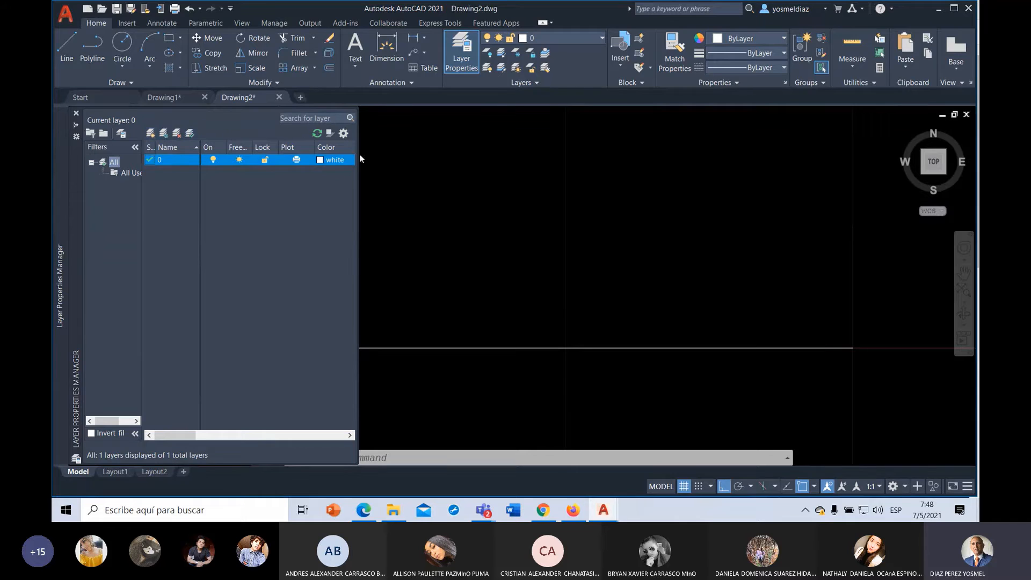
# - Create a new layer named AR-Muros
pyautogui.click(150, 134)
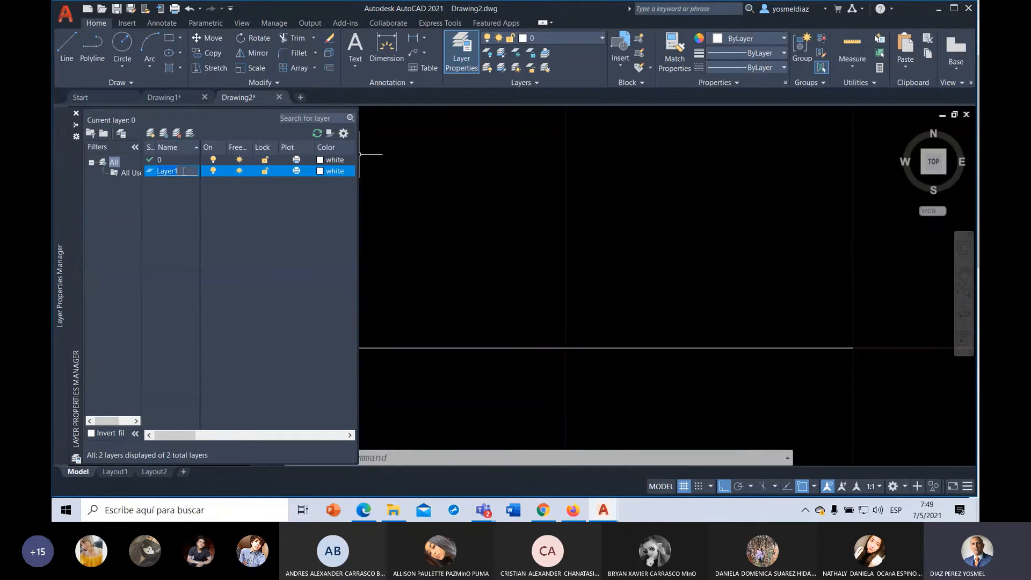
pyautogui.write('AR')
pyautogui.write('Muros')
pyautogui.press('Return')
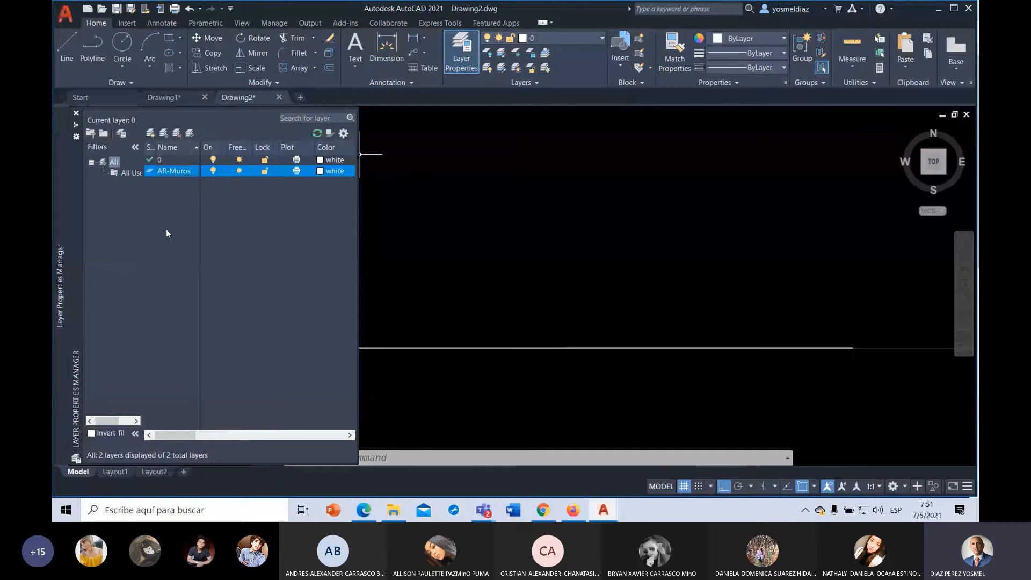
# - Create another layer named AR-Muros bajos
pyautogui.click(151, 134)
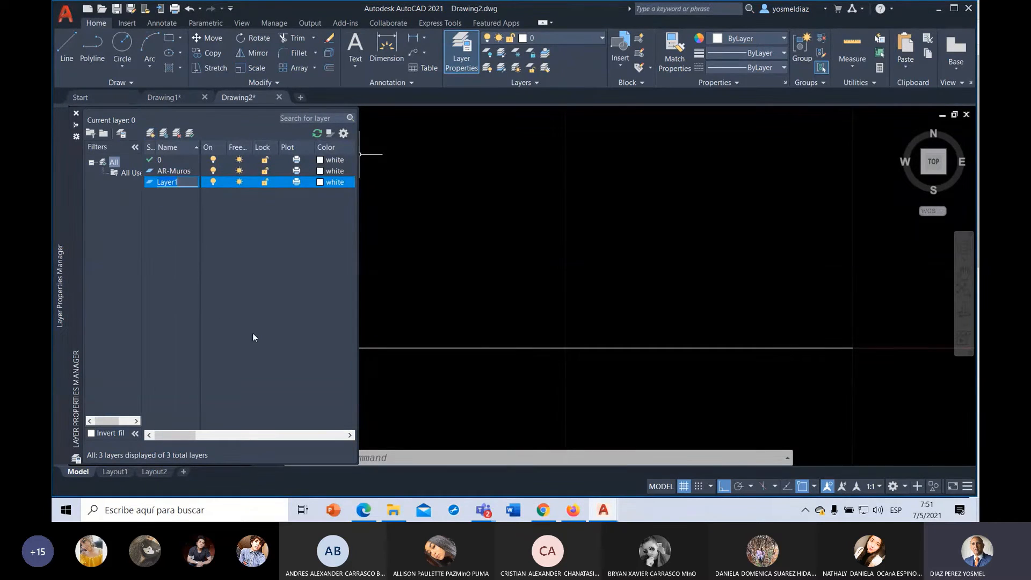
pyautogui.write('AR')
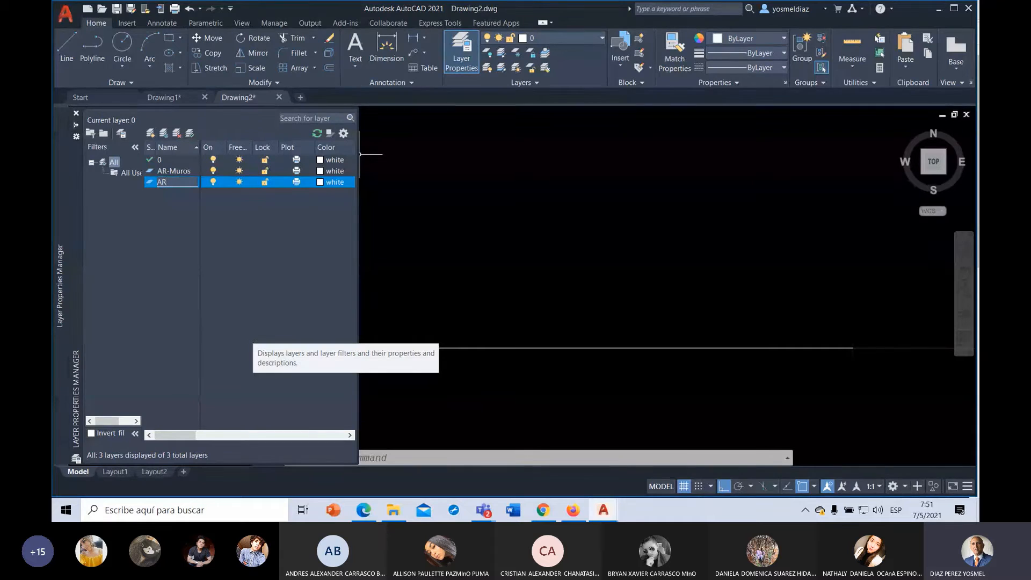
pyautogui.write('-')
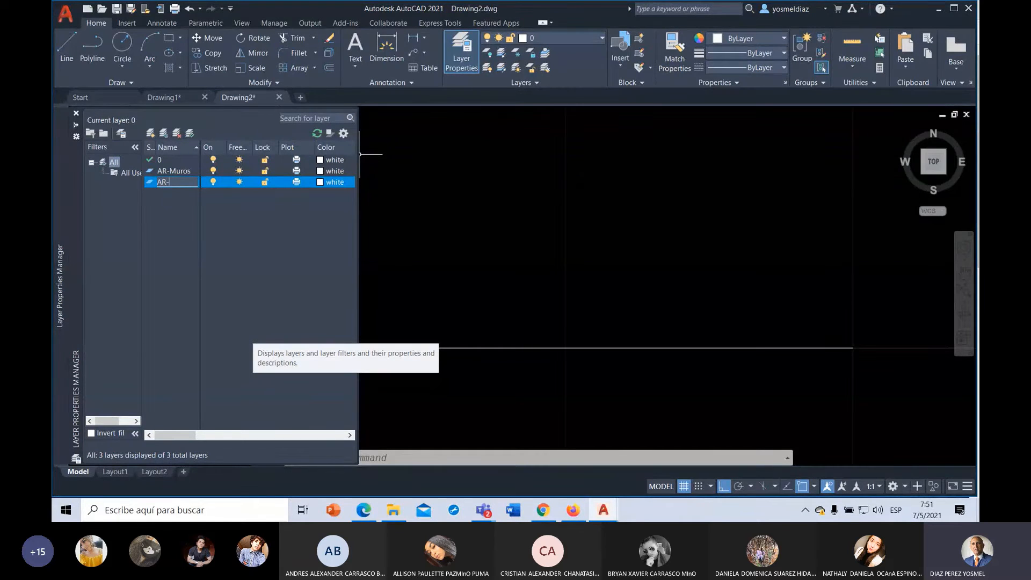
pyautogui.write('Muros bajo')
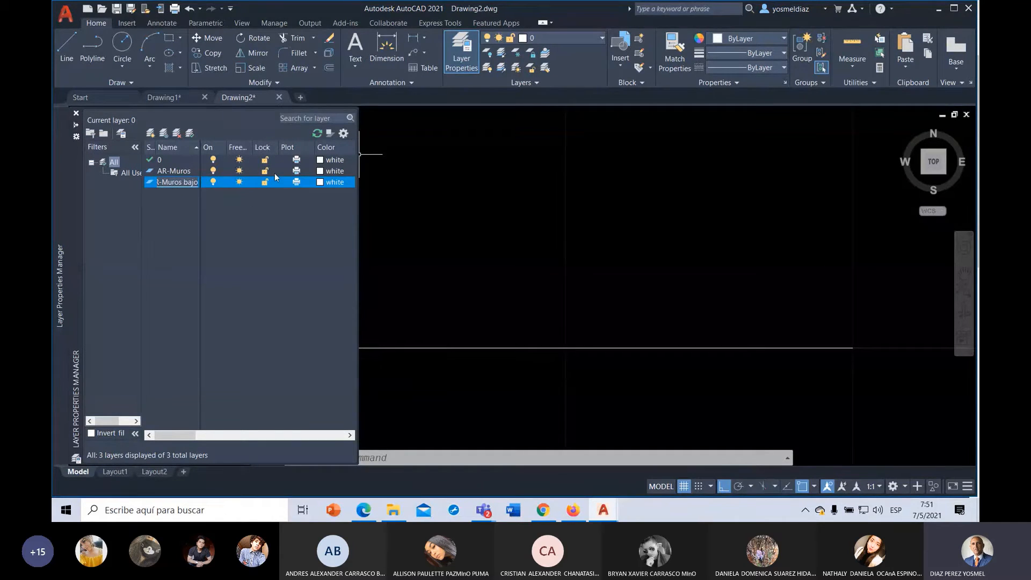
pyautogui.write('s')
# - Widen the layer manager and its Name, Freeze, Lock, Plot, Color, Linetype and Lineweight columns so headings and entries read in full
pyautogui.moveTo(202, 145); pyautogui.dragTo(248, 145)
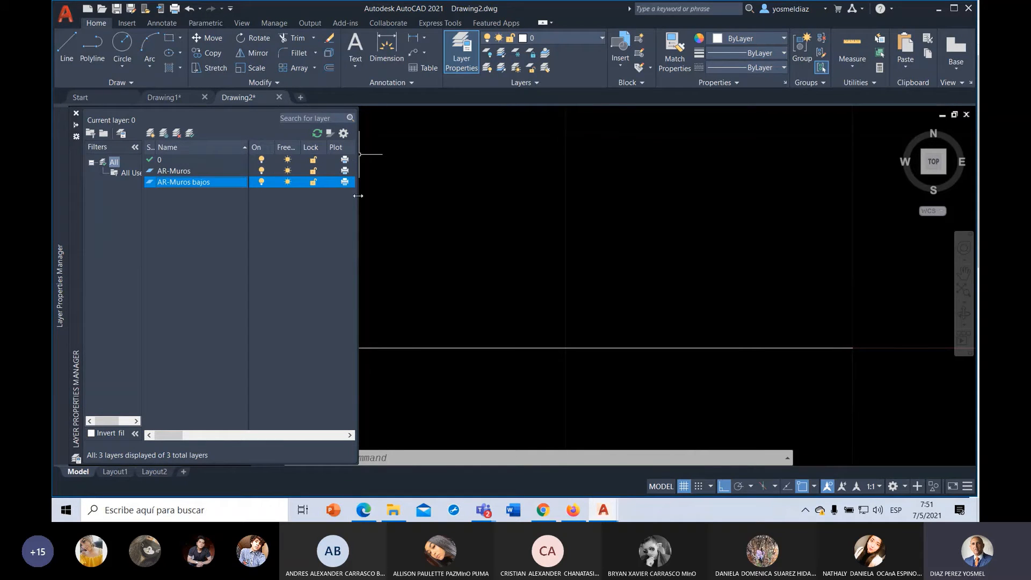
pyautogui.moveTo(358, 194); pyautogui.dragTo(778, 226)
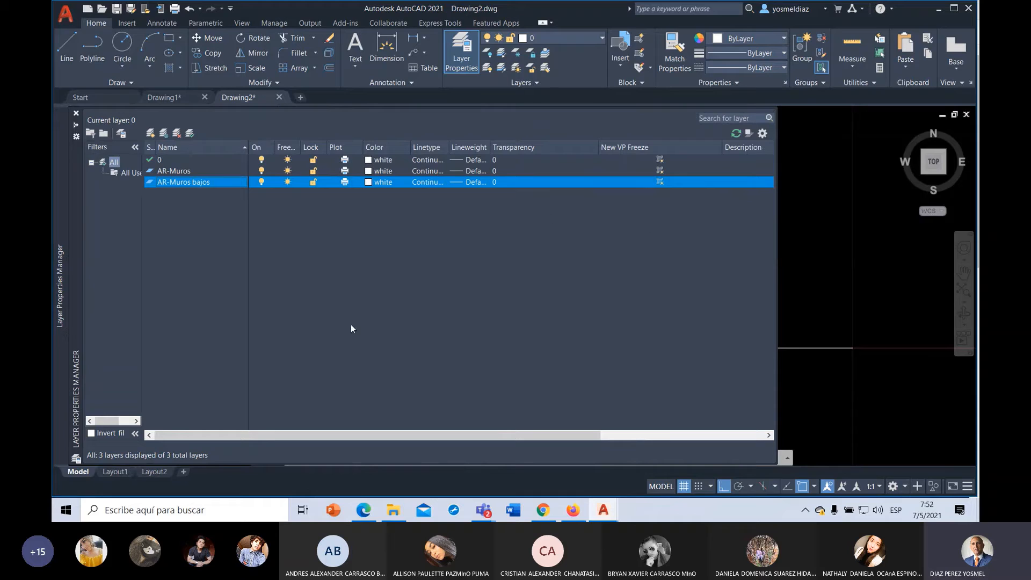
pyautogui.moveTo(598, 148); pyautogui.dragTo(660, 147)
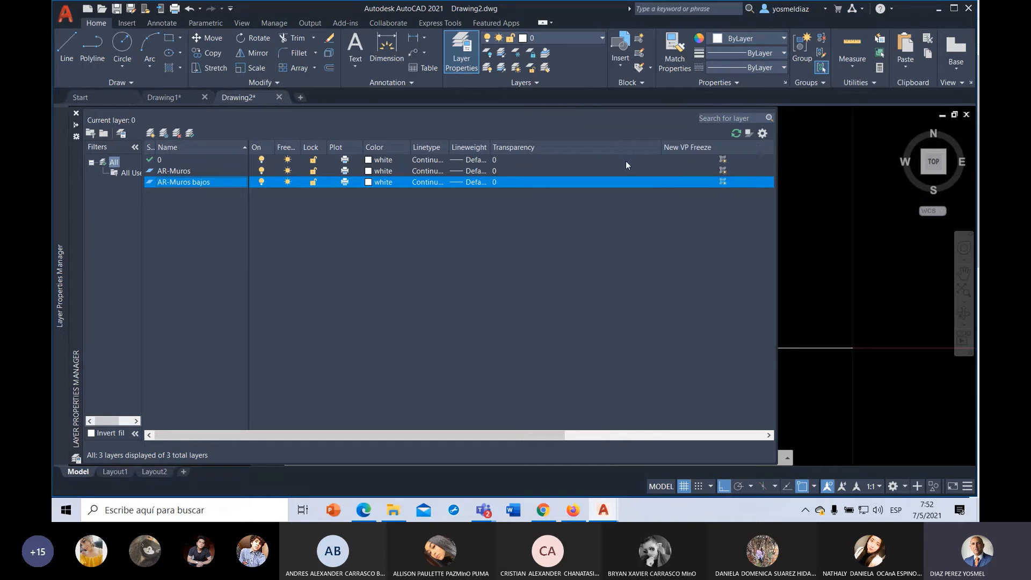
pyautogui.moveTo(492, 150); pyautogui.dragTo(609, 152)
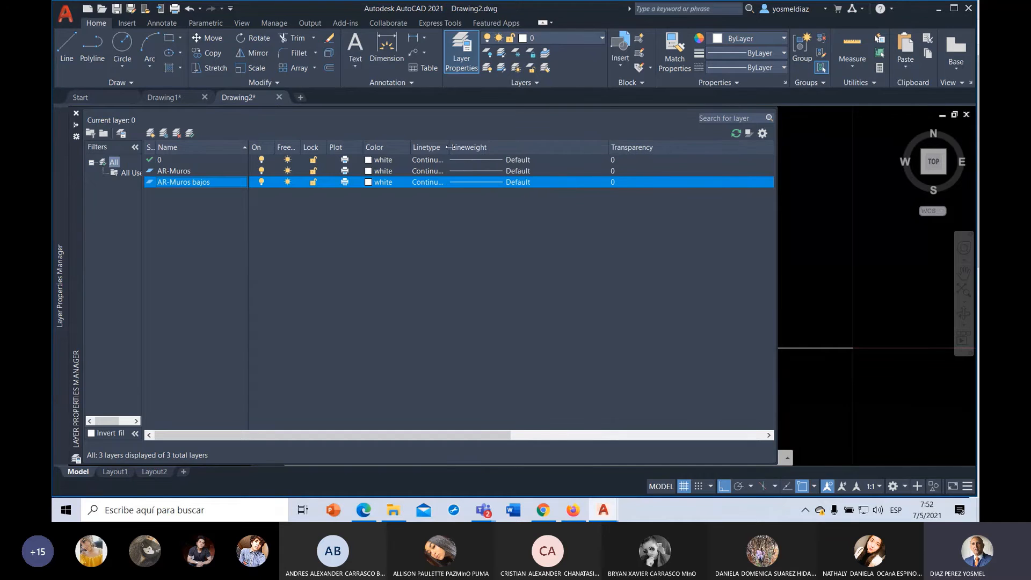
pyautogui.moveTo(449, 151); pyautogui.dragTo(540, 153)
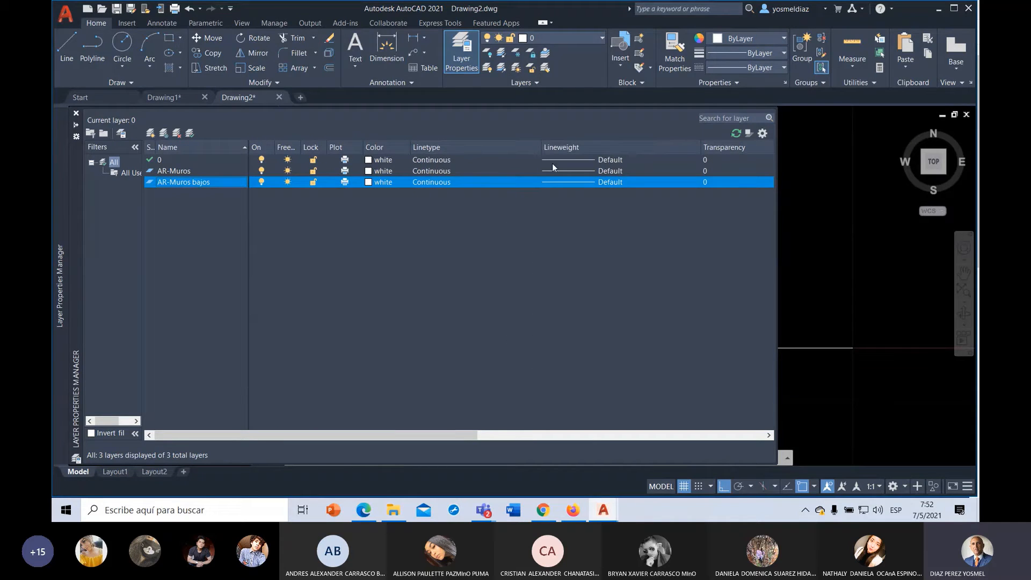
pyautogui.moveTo(702, 148); pyautogui.dragTo(651, 148)
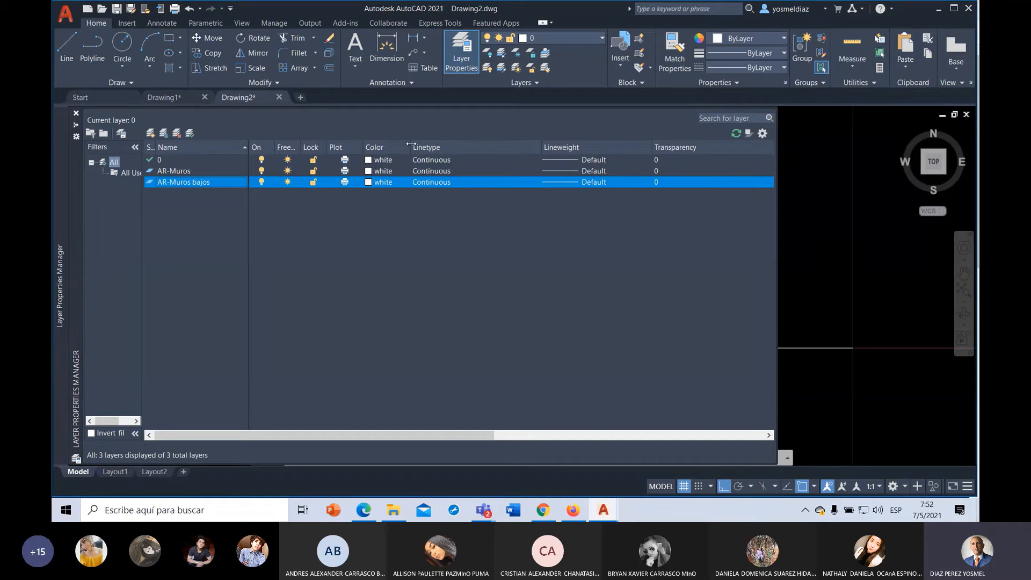
pyautogui.moveTo(410, 148); pyautogui.dragTo(466, 148)
pyautogui.moveTo(362, 147); pyautogui.dragTo(407, 148)
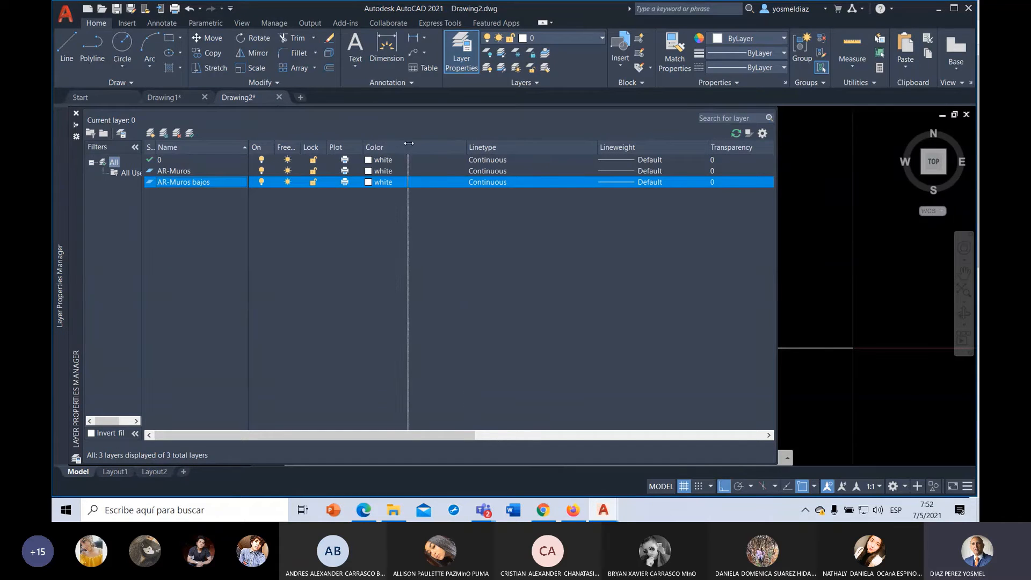
pyautogui.moveTo(328, 144); pyautogui.dragTo(298, 147)
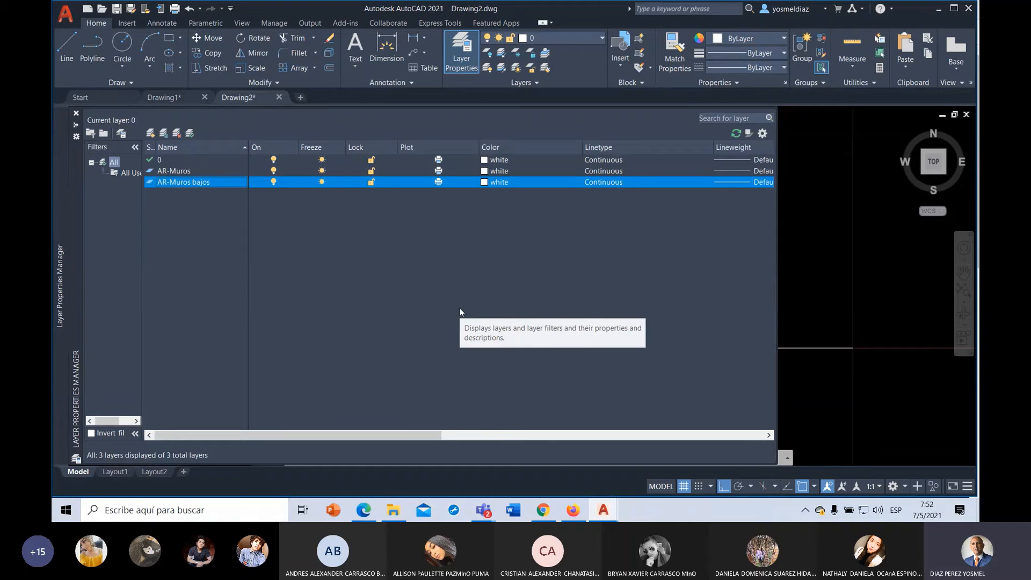
# - Create a new layer named AR-Puertas based on layer 0
pyautogui.click(174, 159)
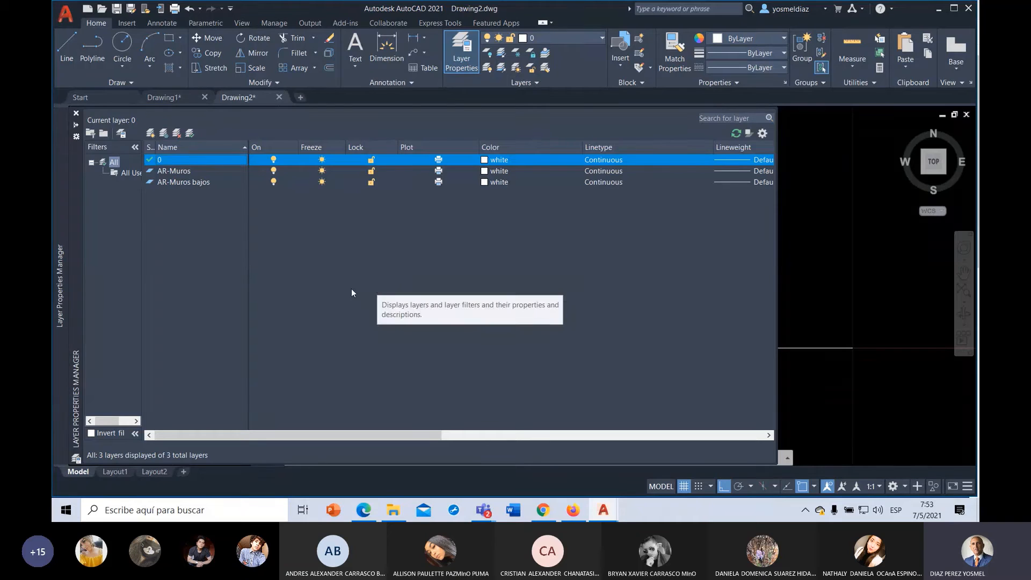
pyautogui.click(151, 135)
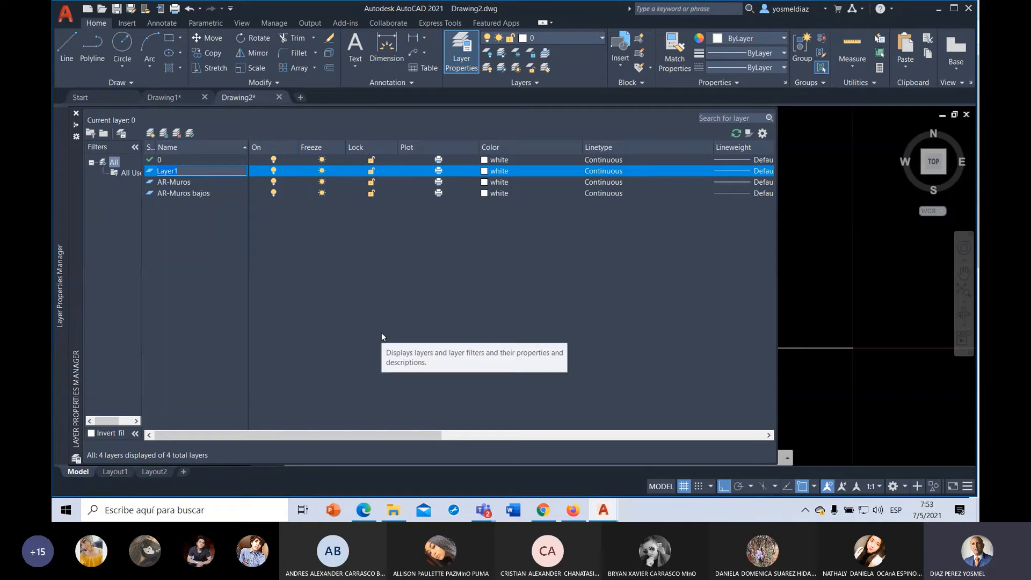
pyautogui.write('AR')
pyautogui.write('-Perta')
pyautogui.press('BackSpace')
pyautogui.write('uertas')
pyautogui.click(231, 292)
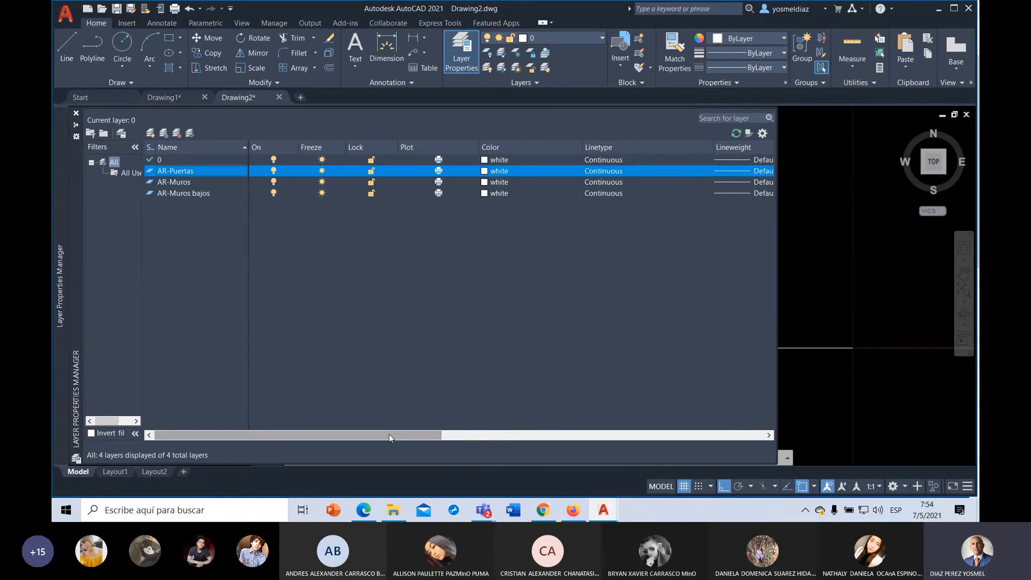
# - Set the AR-Puertas layer's color to index color 140
pyautogui.moveTo(389, 434); pyautogui.dragTo(361, 424)
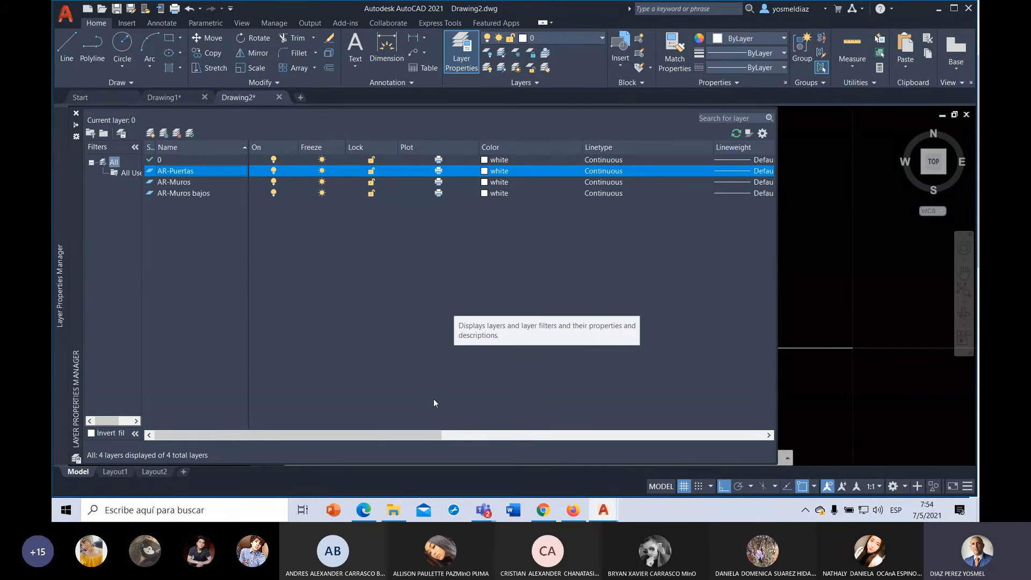
pyautogui.moveTo(409, 436); pyautogui.dragTo(521, 435)
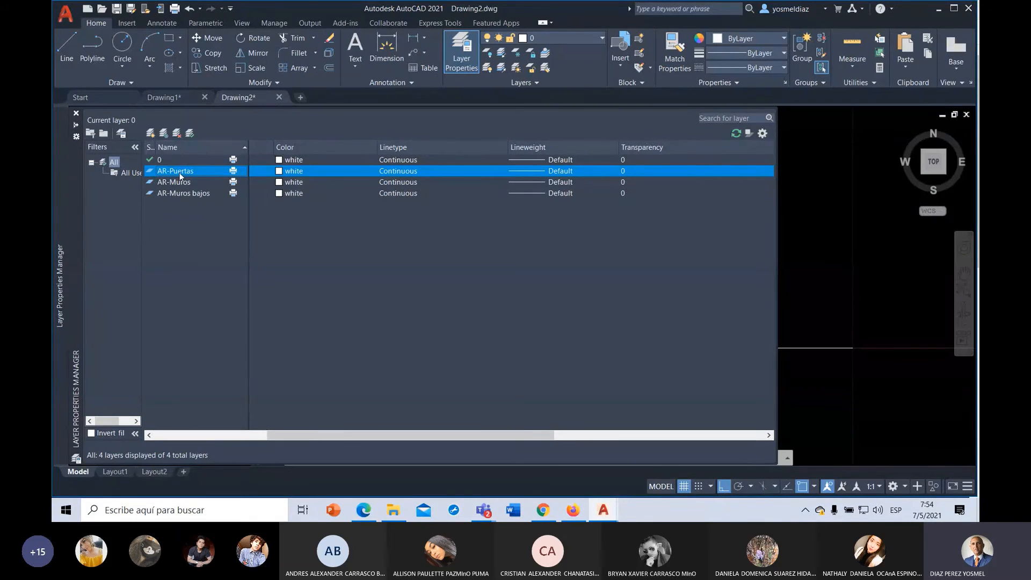
pyautogui.click(279, 171)
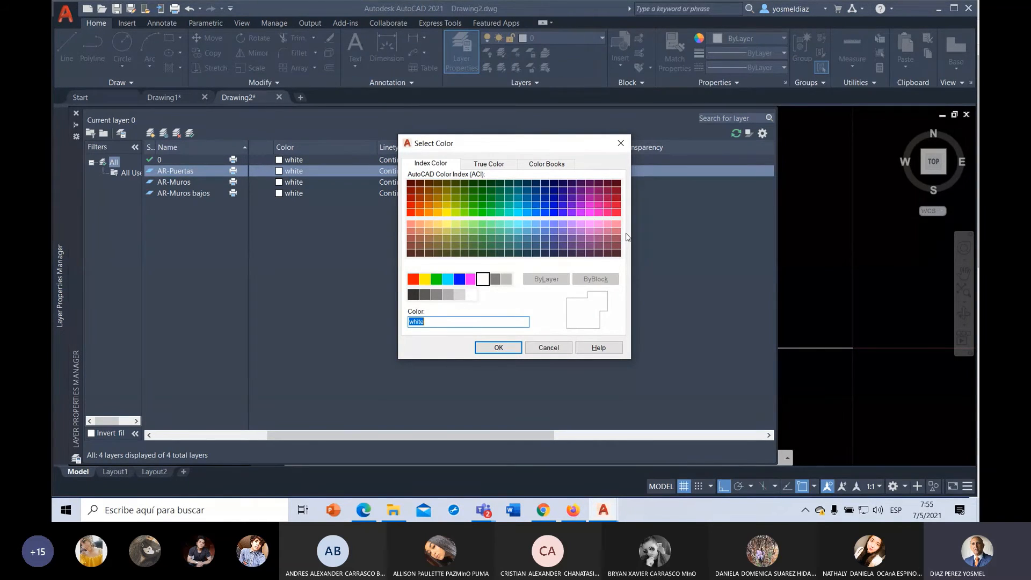
pyautogui.click(527, 213)
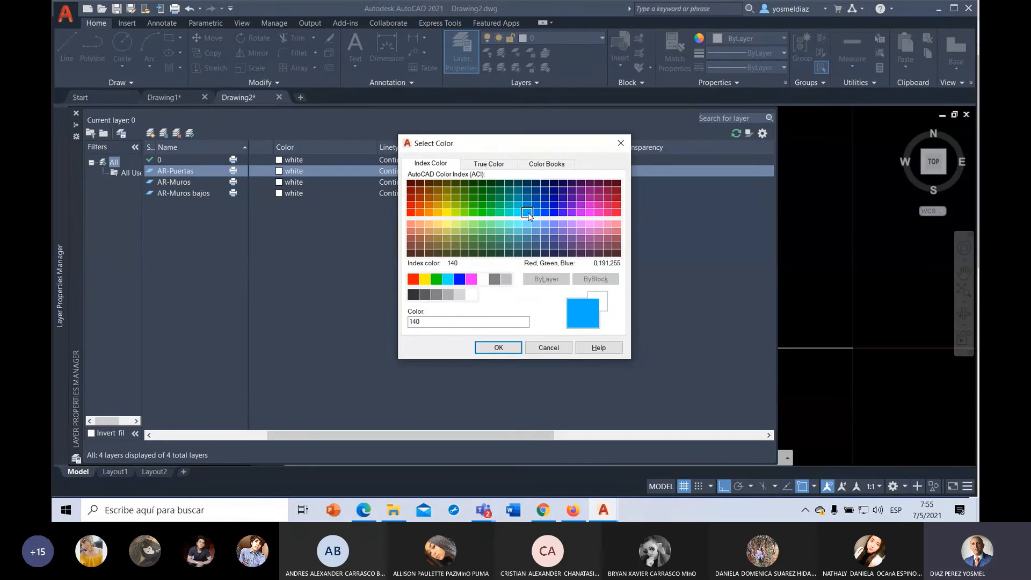
pyautogui.click(296, 324)
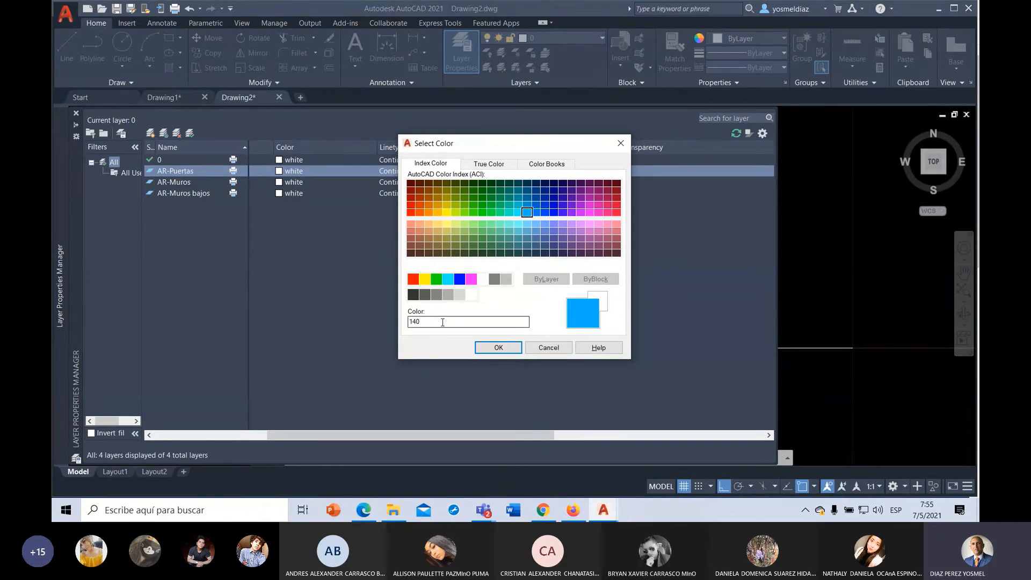
pyautogui.write('1')
pyautogui.press('Return')
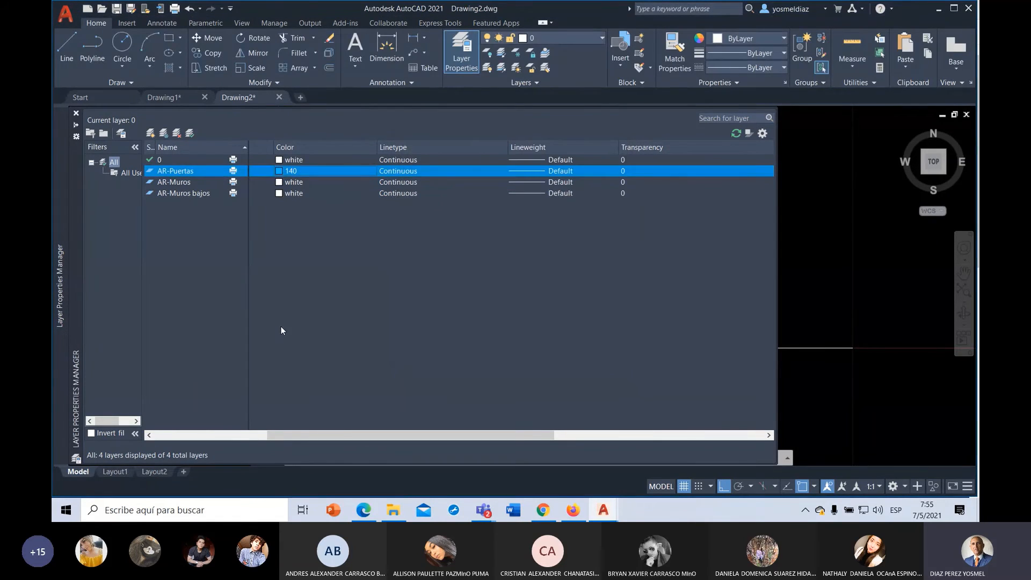
# - Try index colors 50, 110, 104 and 130 for the AR-Puertas layer and settle on index color 140
pyautogui.click(279, 172)
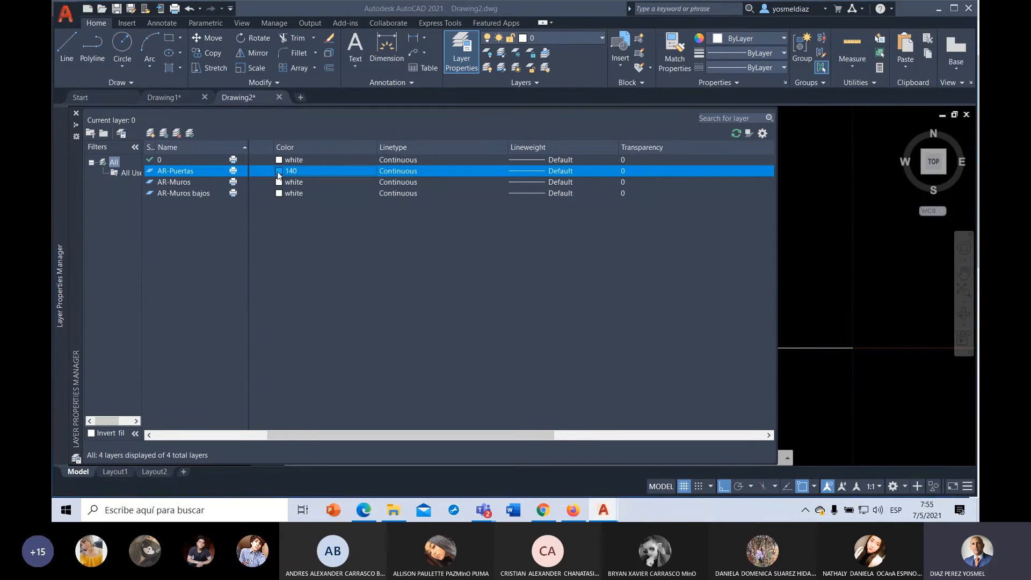
pyautogui.click(446, 213)
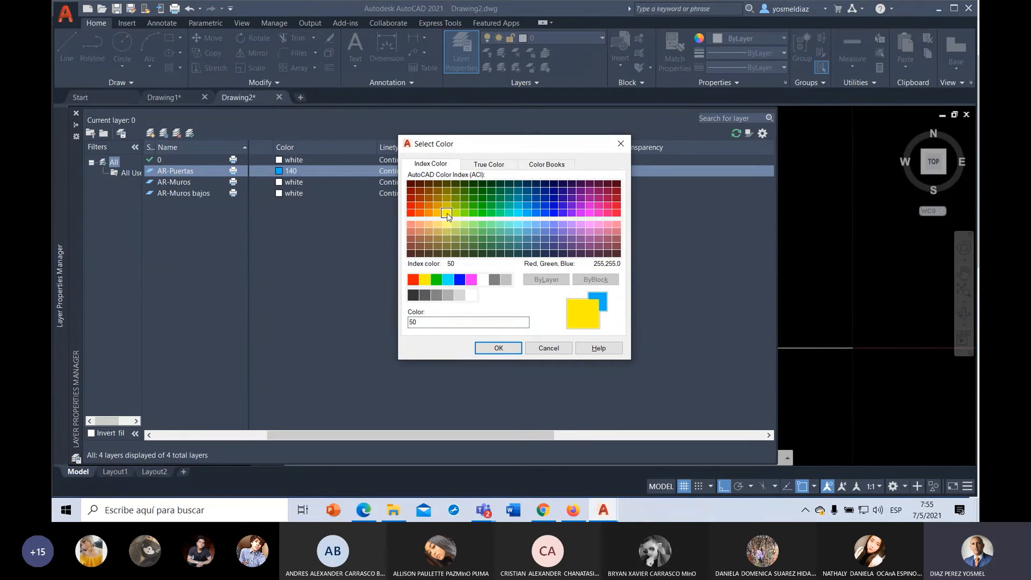
pyautogui.click(500, 213)
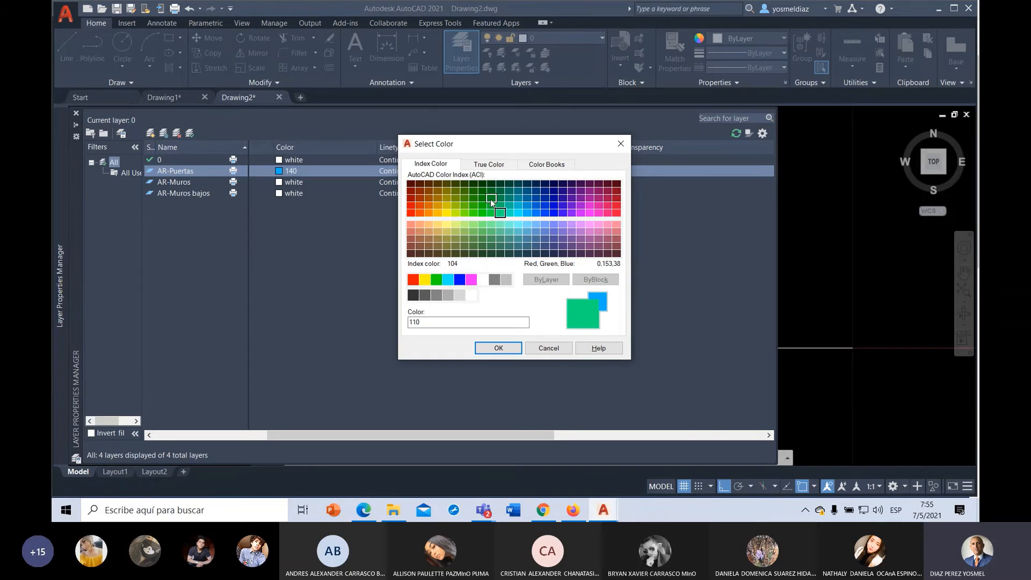
pyautogui.click(491, 198)
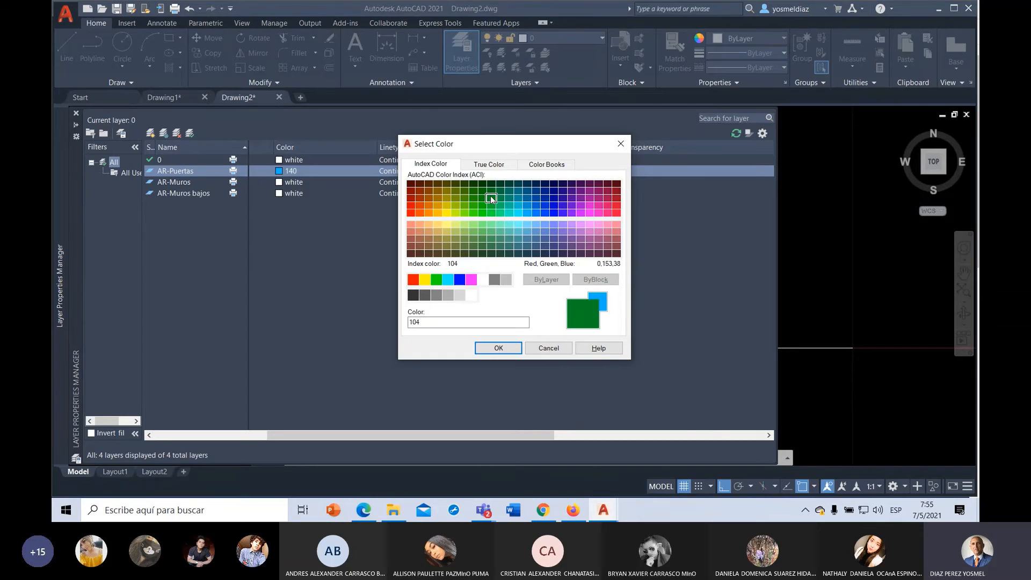
pyautogui.click(518, 214)
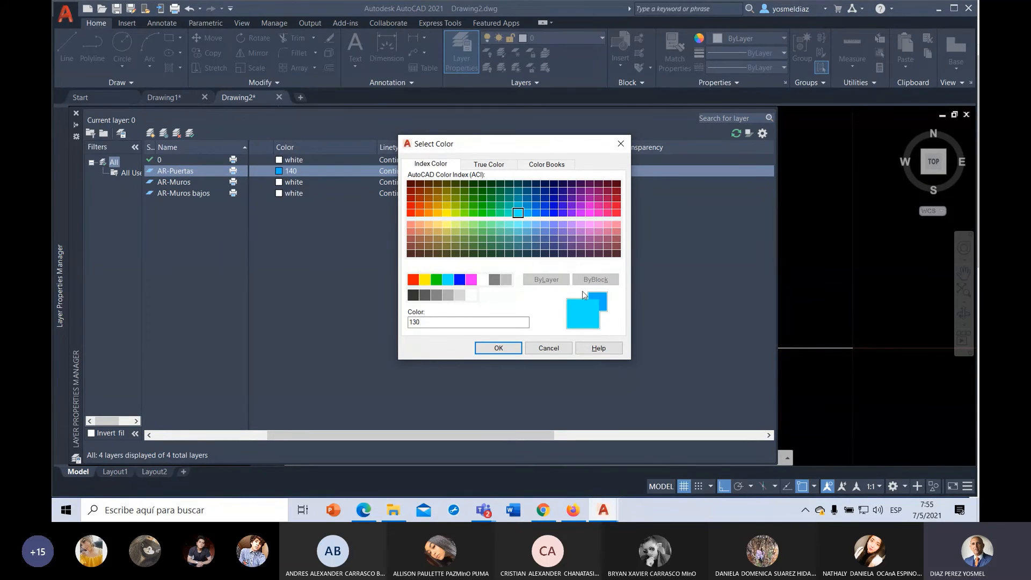
pyautogui.click(527, 213)
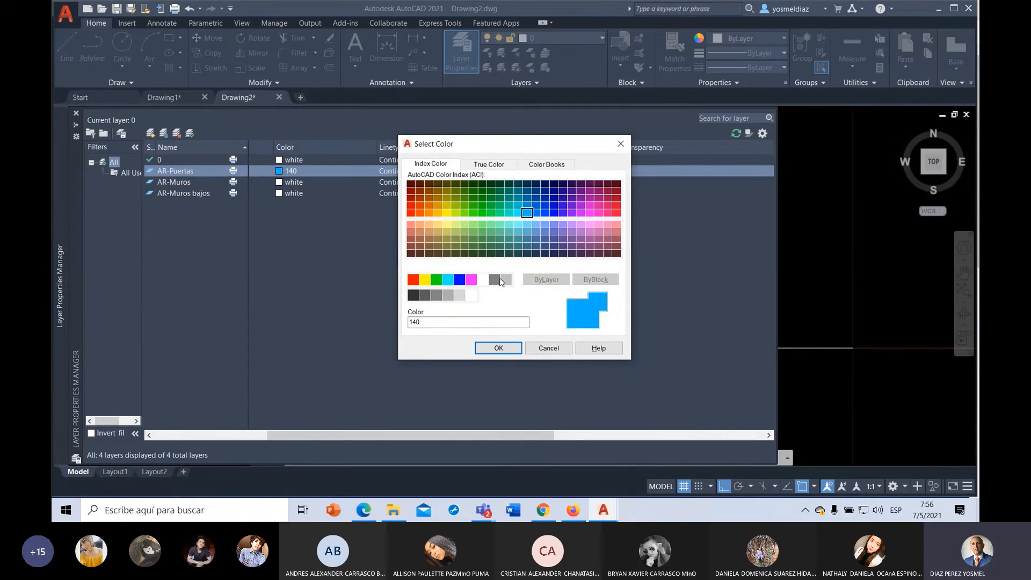
pyautogui.click(500, 347)
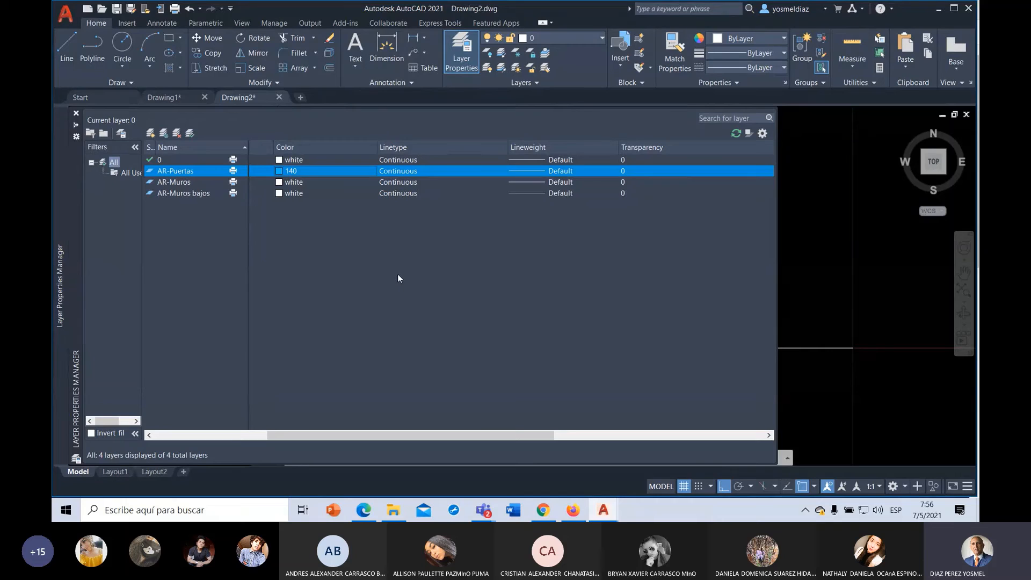
# - Examine the loadable linetypes in acadiso.lin for the AR-Puertas layer without loading any, and accept Continuous as its linetype
pyautogui.click(399, 169)
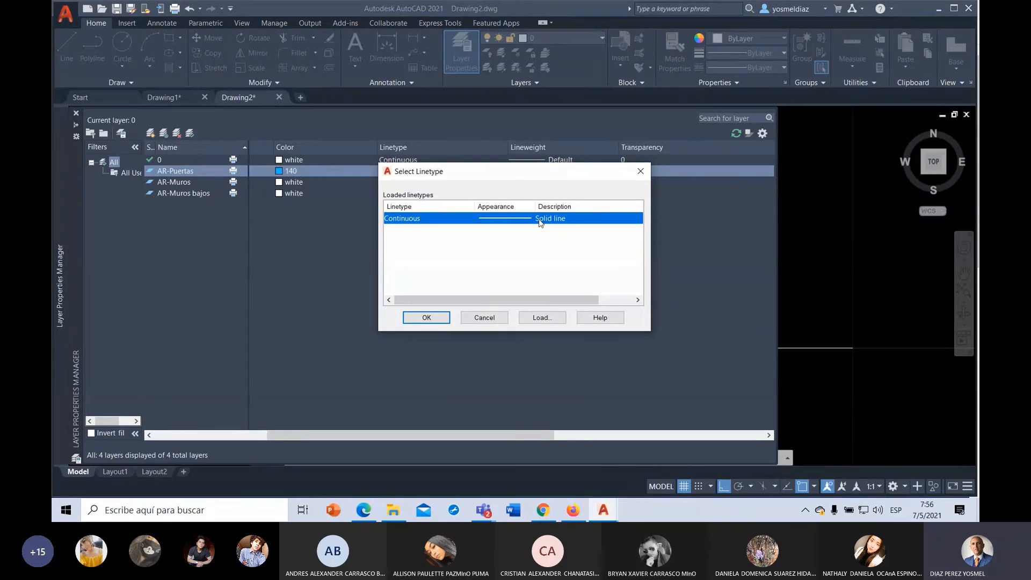
pyautogui.click(541, 318)
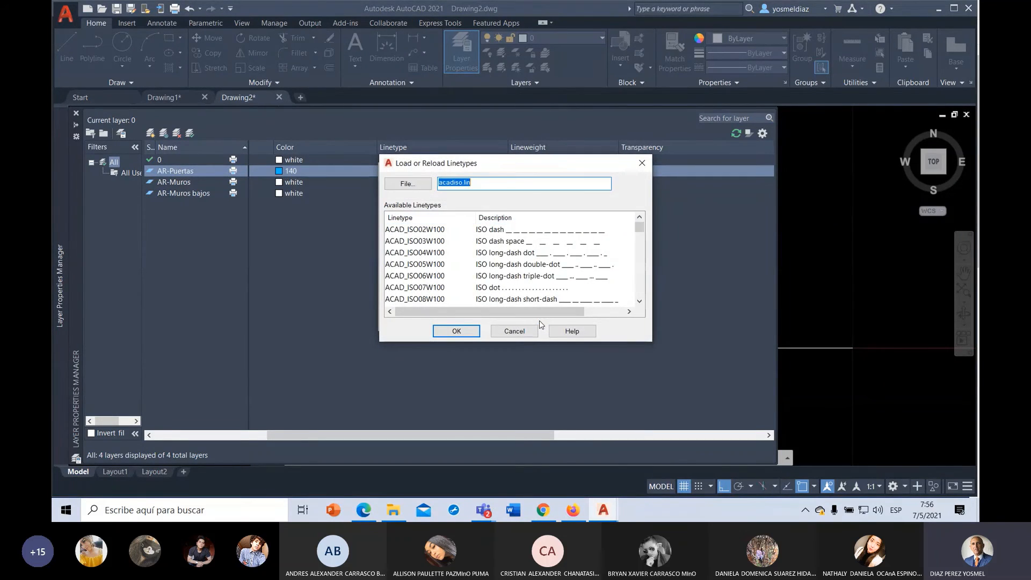
pyautogui.moveTo(639, 227)
pyautogui.mouseDown()
pyautogui.moveTo(641, 301)
pyautogui.moveTo(643, 212)
pyautogui.mouseUp()
pyautogui.click(516, 331)
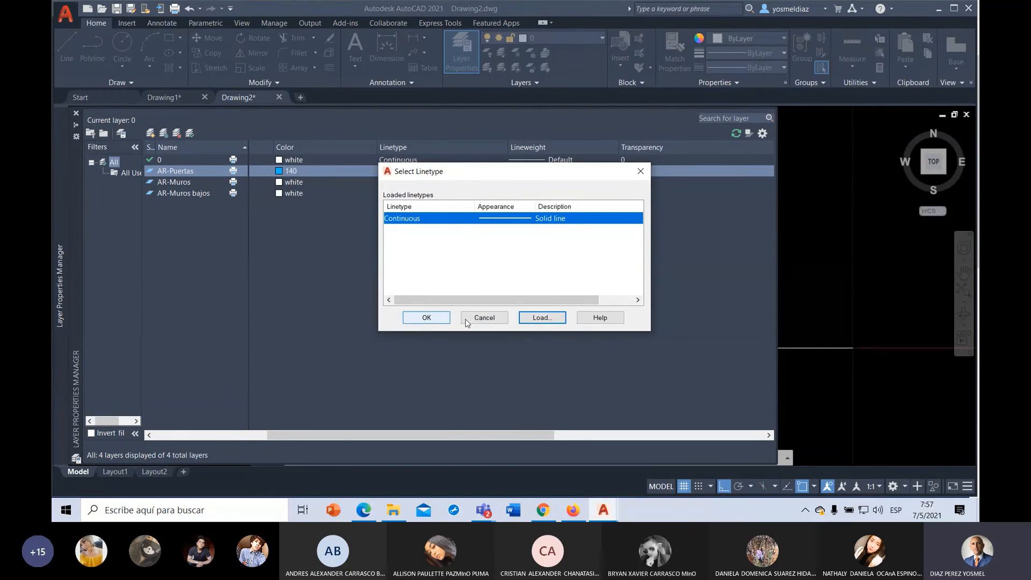
pyautogui.click(551, 321)
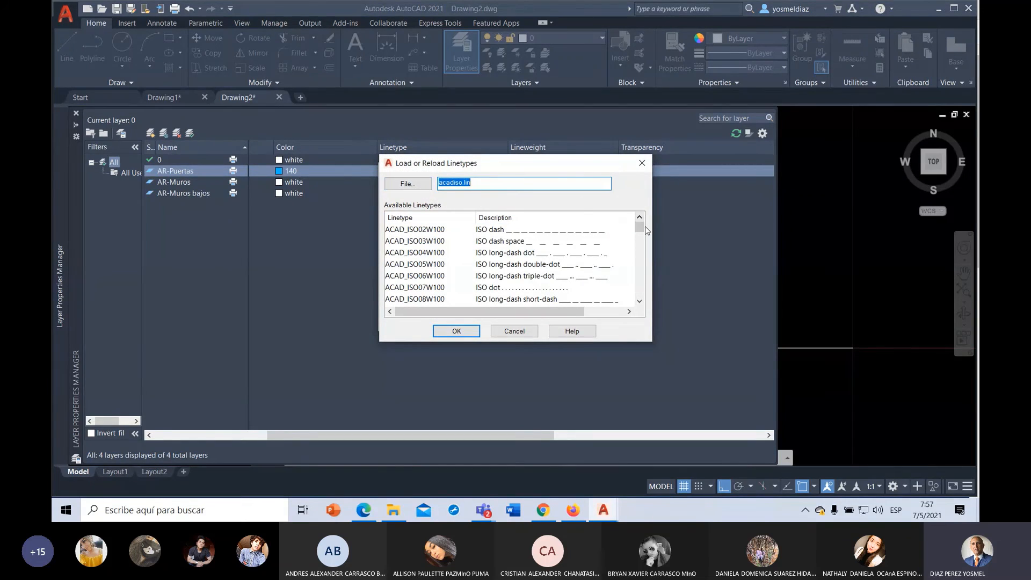
pyautogui.moveTo(644, 232); pyautogui.dragTo(646, 275)
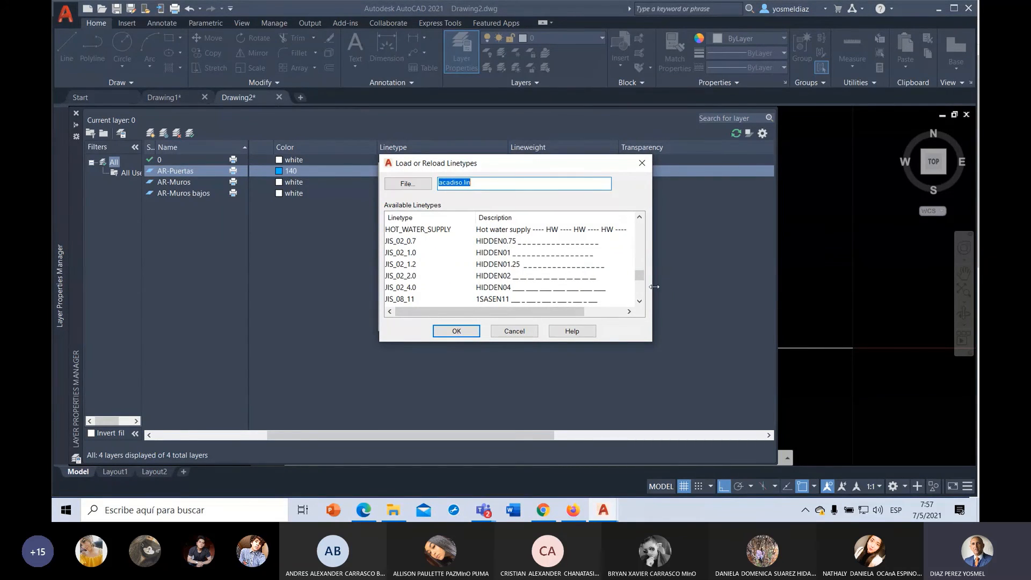
pyautogui.moveTo(644, 275); pyautogui.dragTo(644, 270)
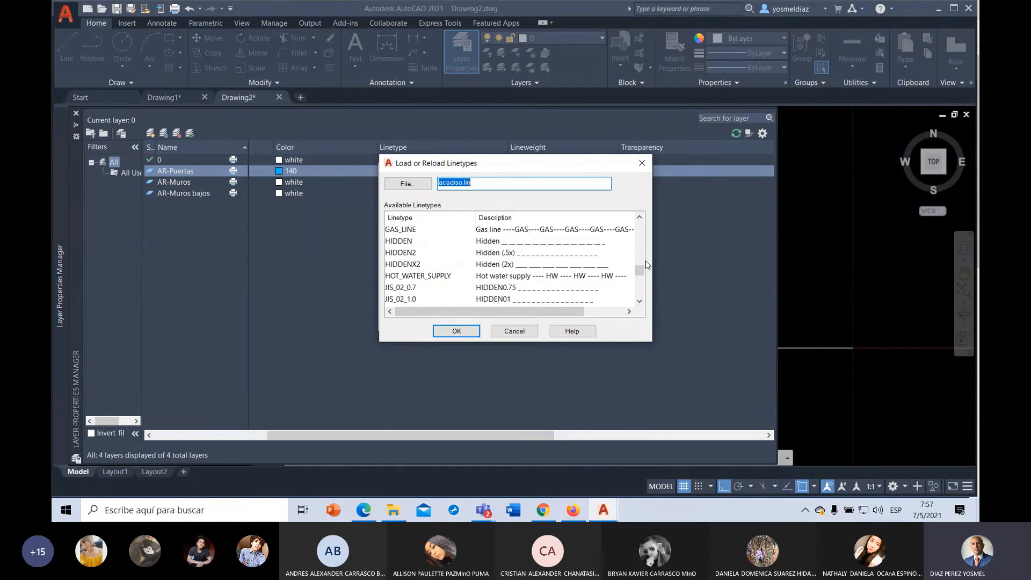
pyautogui.moveTo(643, 271); pyautogui.dragTo(643, 226)
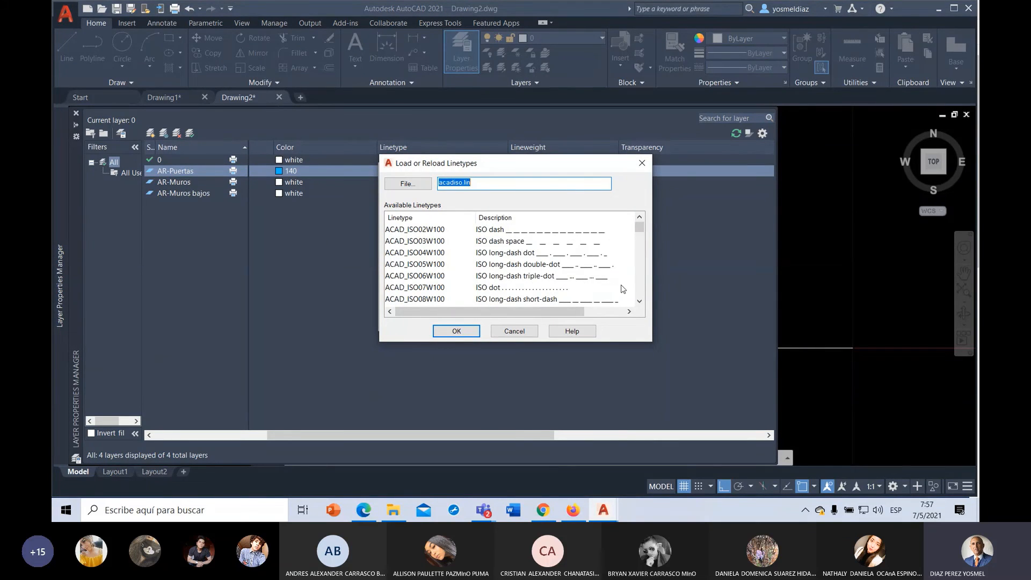
pyautogui.click(513, 329)
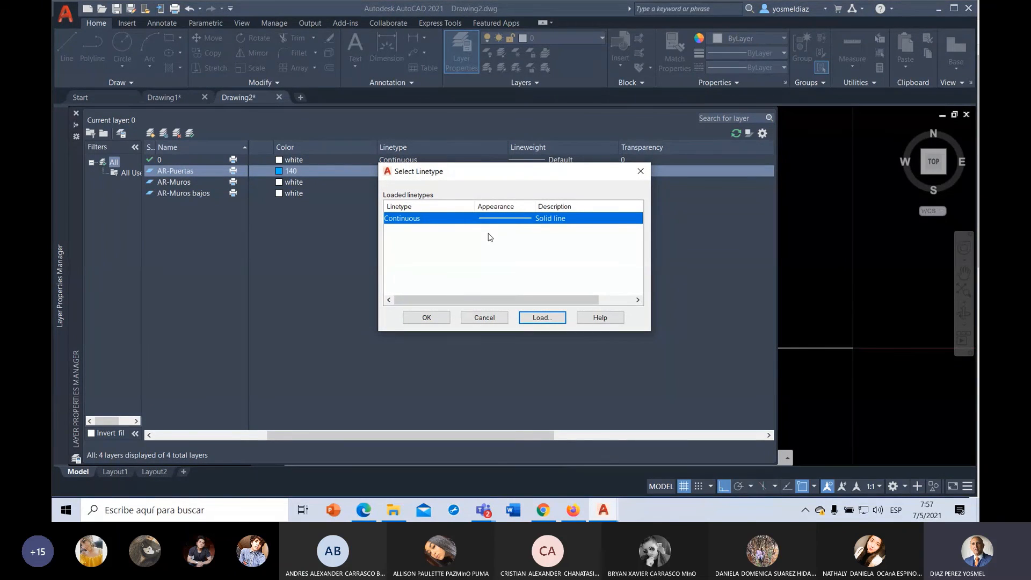
pyautogui.click(427, 317)
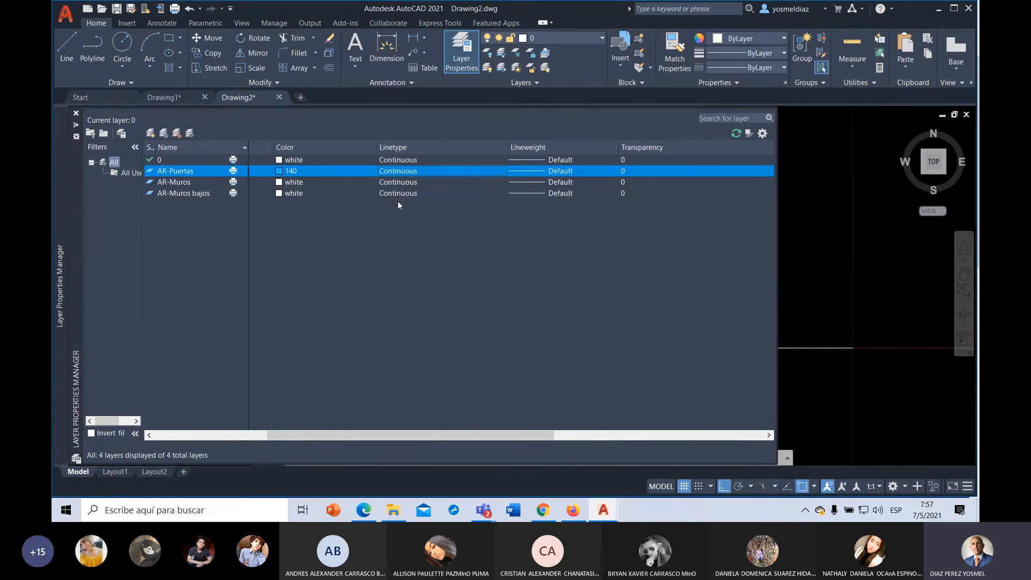
# - Set the AR-Puertas layer's lineweight to 0.20 mm
pyautogui.click(541, 170)
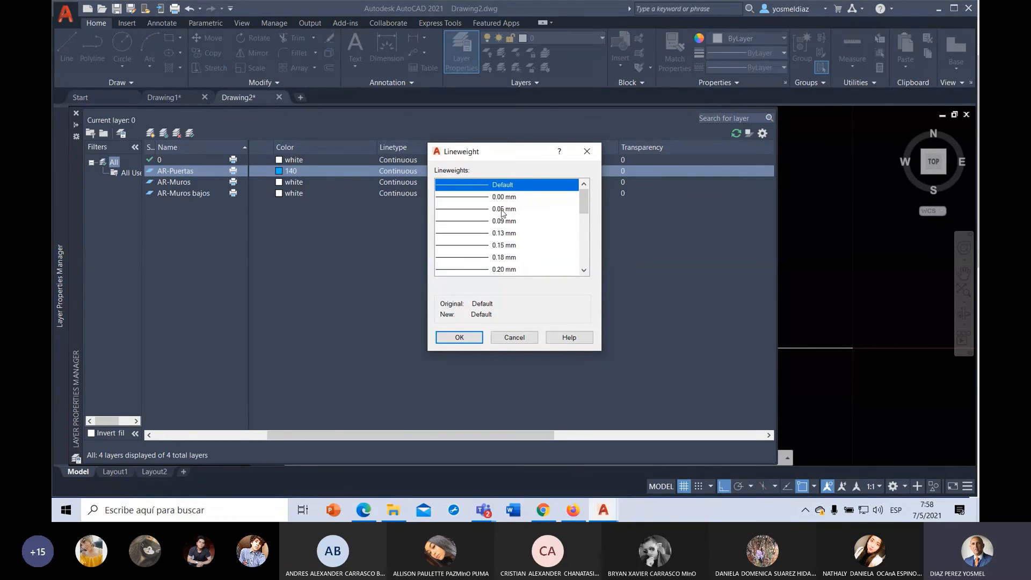
pyautogui.click(507, 246)
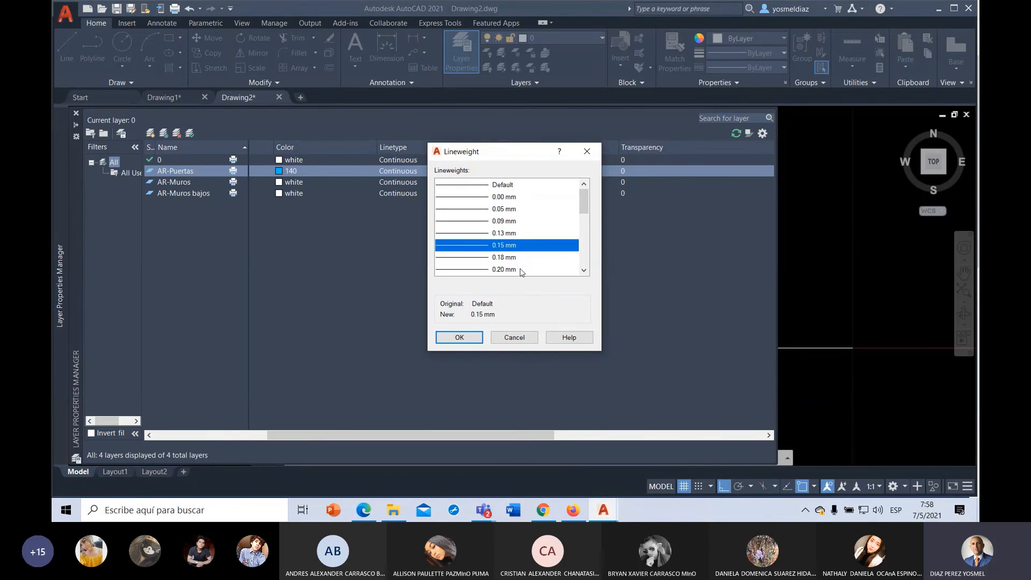
pyautogui.click(522, 269)
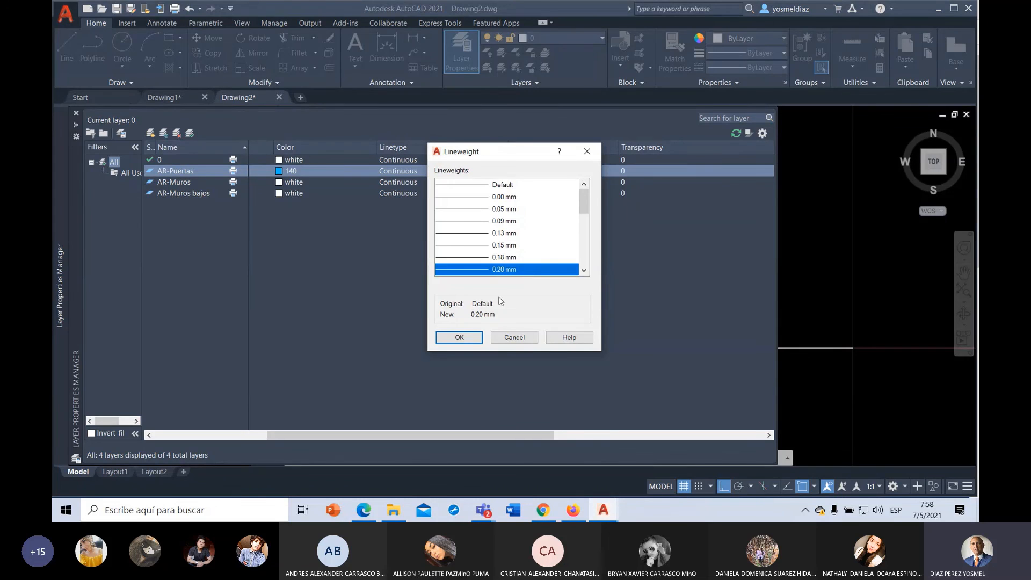
pyautogui.click(460, 337)
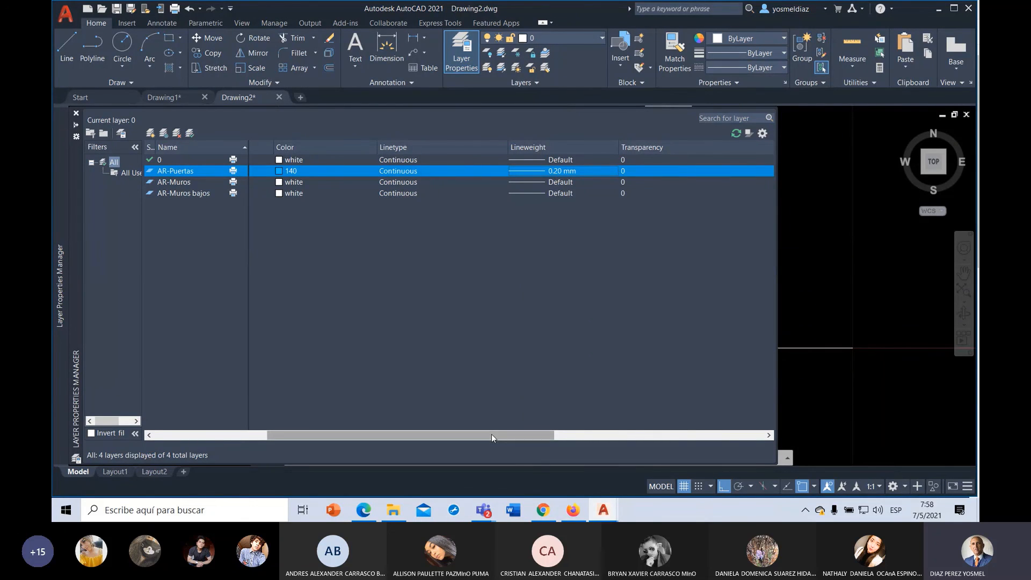
# - Select the AR-Muros layer and open its color selection
pyautogui.moveTo(491, 434); pyautogui.dragTo(748, 414)
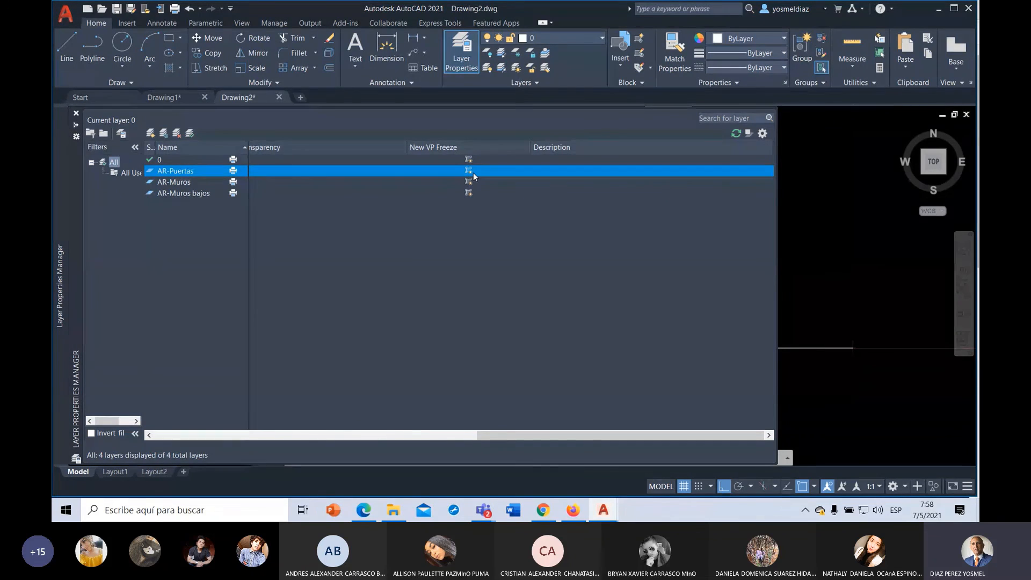
pyautogui.moveTo(664, 435); pyautogui.dragTo(298, 435)
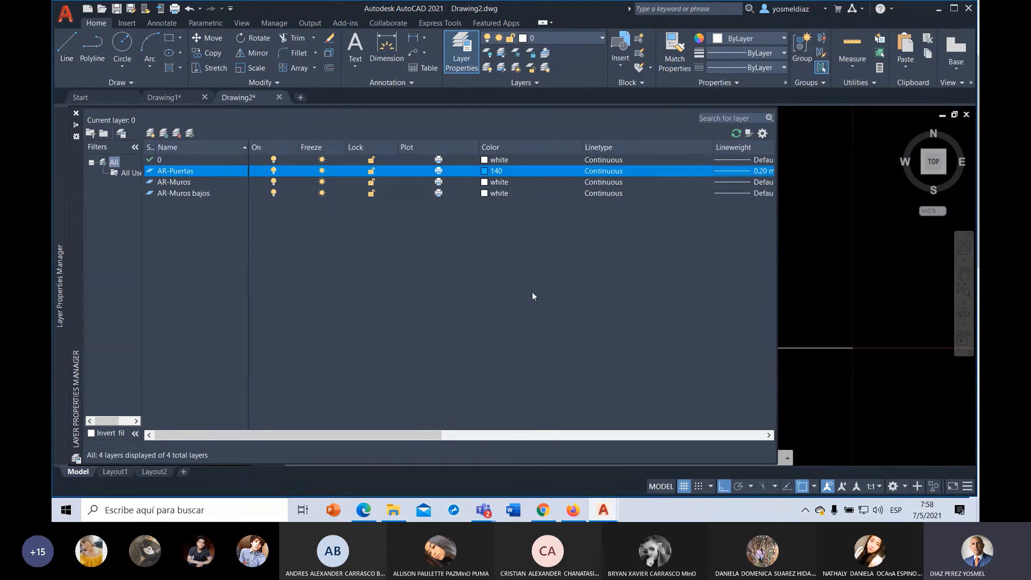
pyautogui.click(185, 182)
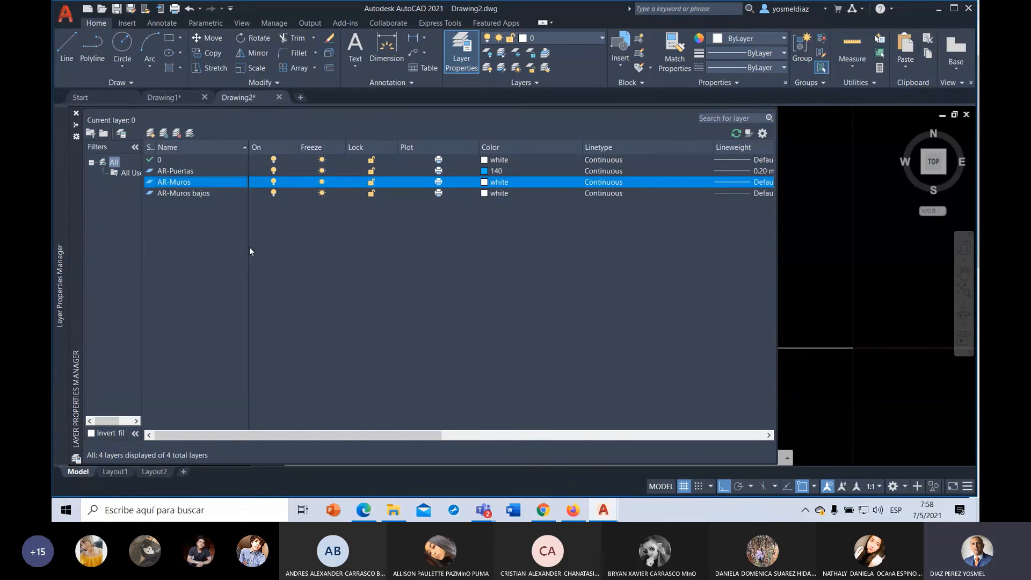
pyautogui.click(484, 182)
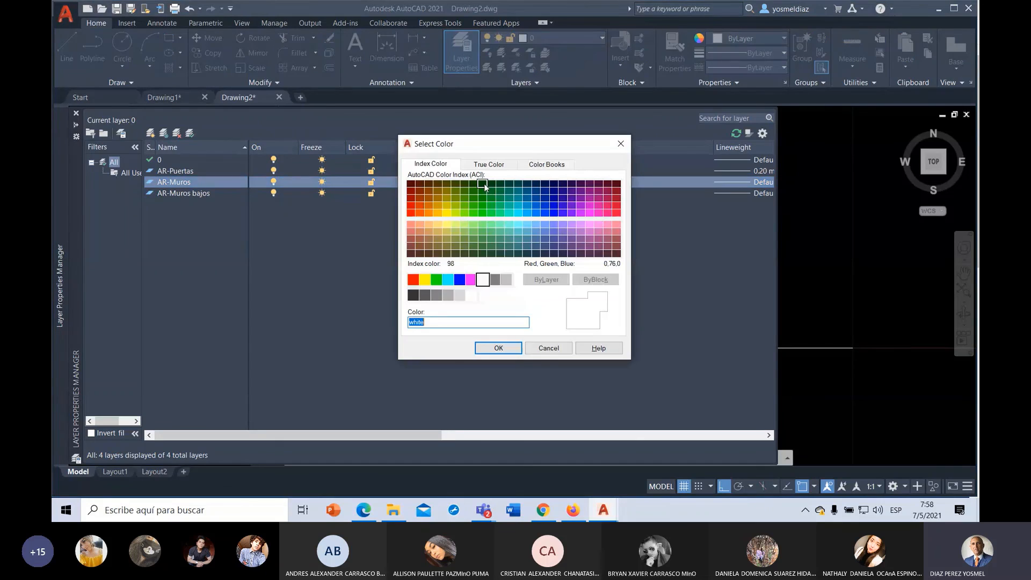